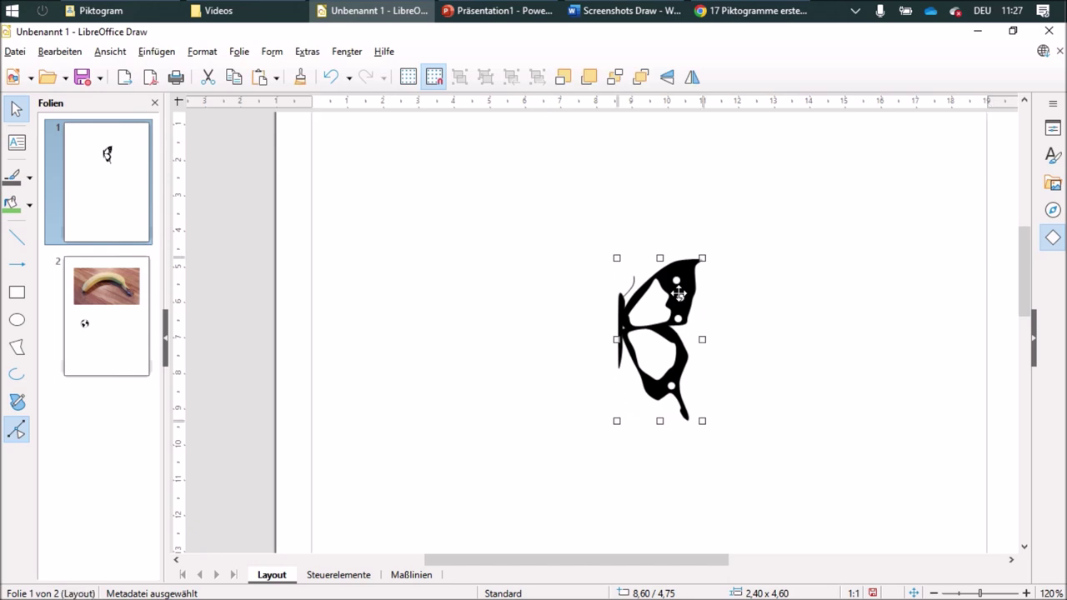
# Duplicate the butterfly half about 4 cm to its left and mirror the copy horizontally
pyautogui.moveTo(683, 300); pyautogui.dragTo(537, 289)
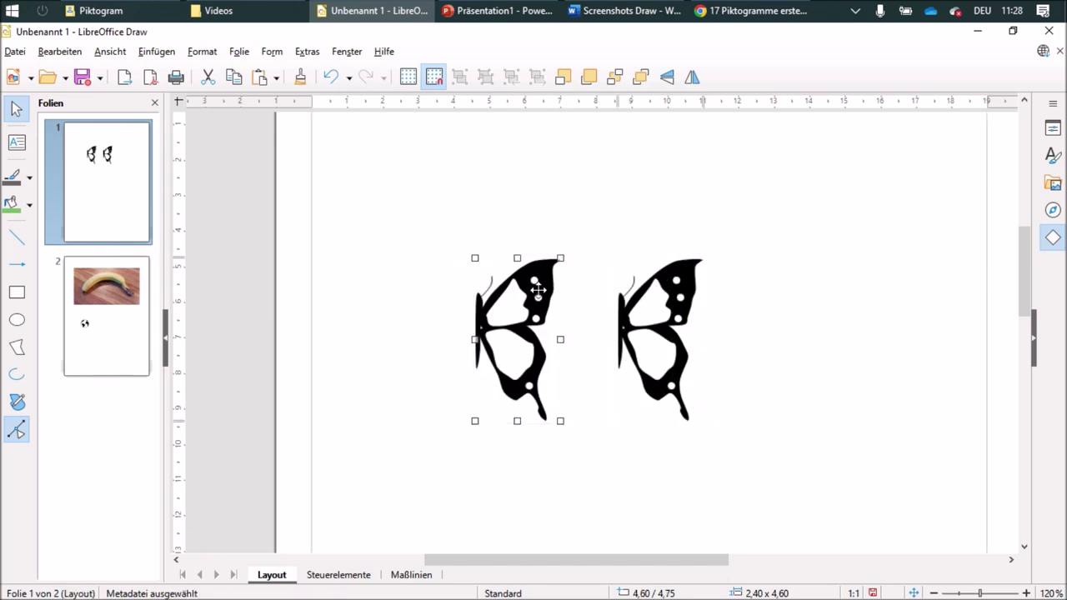
pyautogui.click(691, 76)
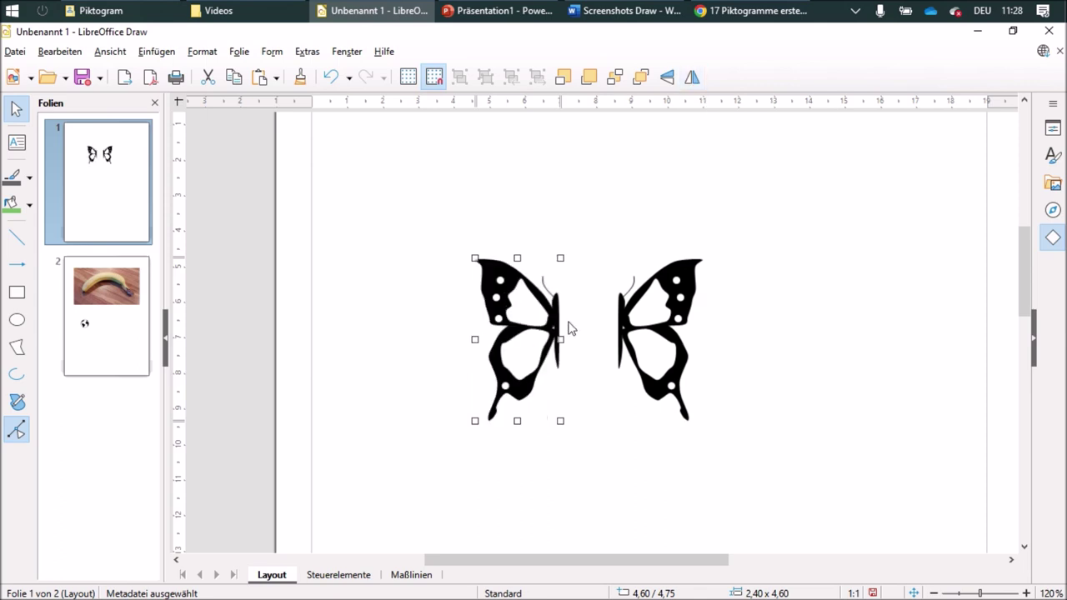
# Shift the mirrored butterfly half right until its body meets the original half's body
pyautogui.press('Right')
pyautogui.press('Right')
pyautogui.press('Right')
pyautogui.press('Right')
pyautogui.press('Right')
pyautogui.press('Right')
pyautogui.press('Right')
pyautogui.press('Right')
pyautogui.press('Right')
pyautogui.press('Right')
pyautogui.press('Right')
pyautogui.press('Right')
pyautogui.press('Right')
pyautogui.press('Right')
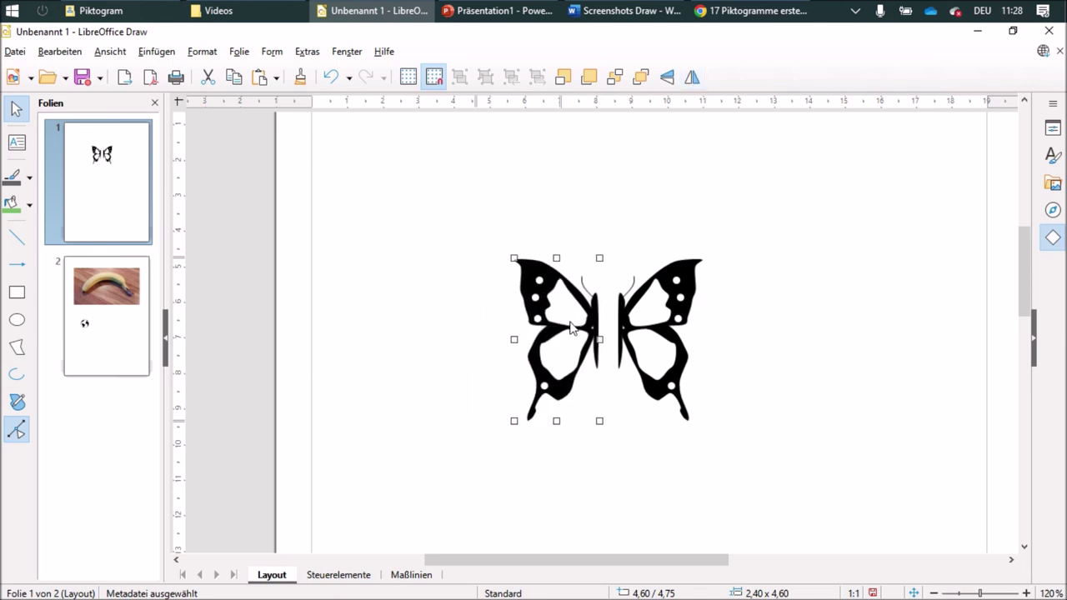
pyautogui.press('Right')
pyautogui.press('Right')
pyautogui.press('Right')
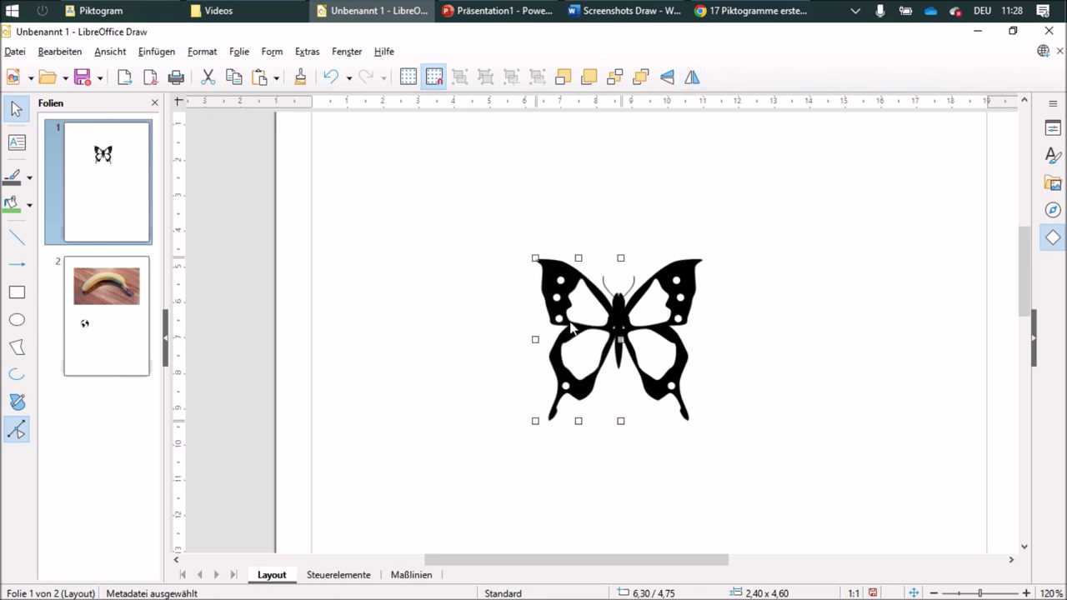
pyautogui.hscroll(1, 572, 328)
pyautogui.press('Right')
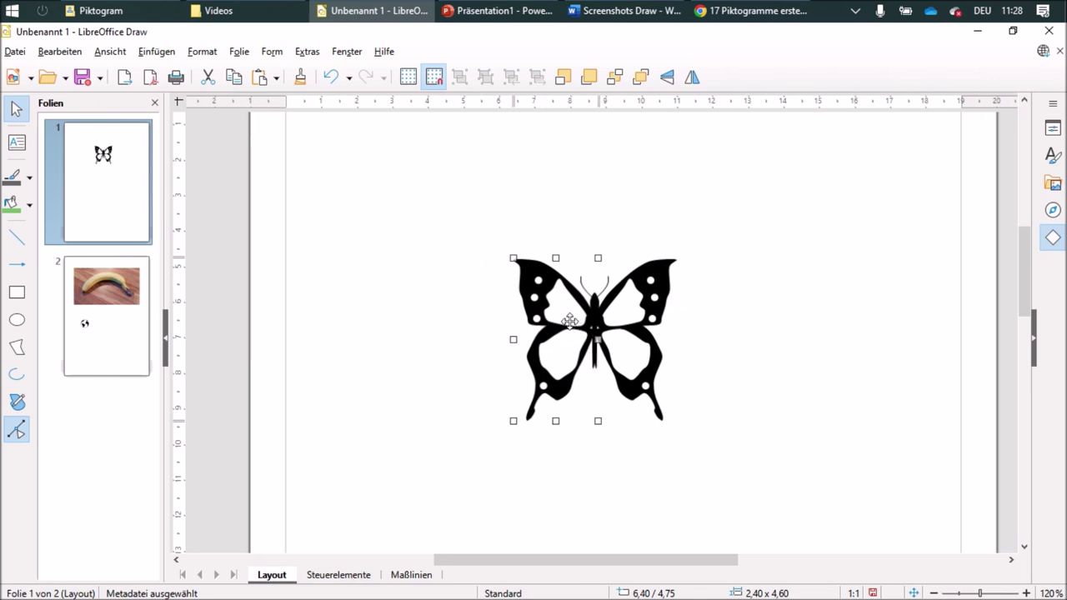
# Fine-tune the mirrored half's horizontal position to 6.36 so both halves form one butterfly, and deselect it
pyautogui.hotkey('alt', 'Left')
pyautogui.hotkey('alt', 'Left')
pyautogui.hotkey('alt', 'Left')
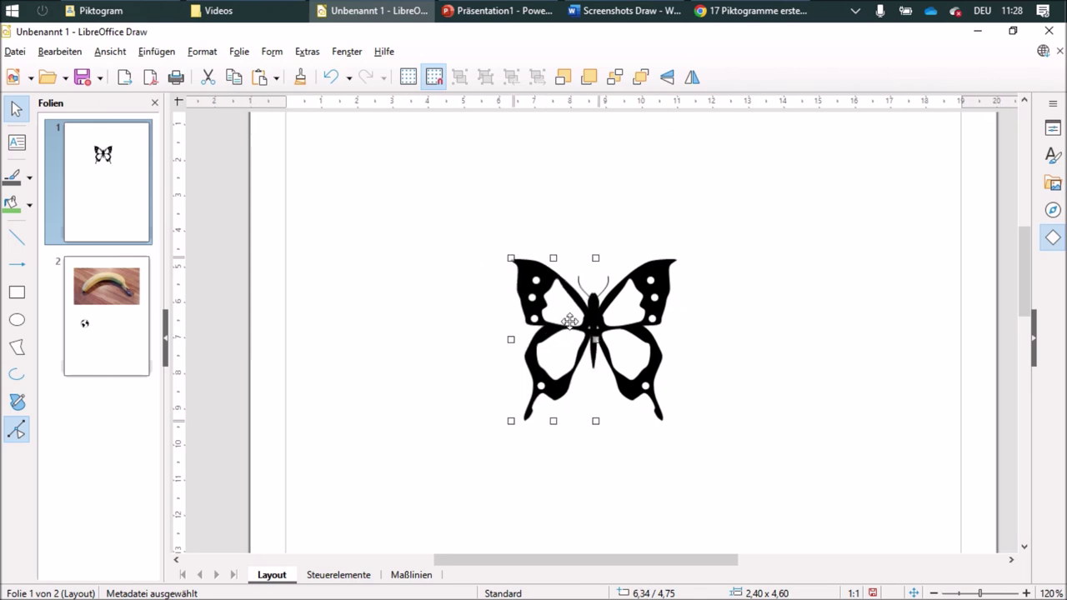
pyautogui.hotkey('alt', 'Right')
pyautogui.hotkey('alt', 'Right')
pyautogui.hotkey('alt', 'Right')
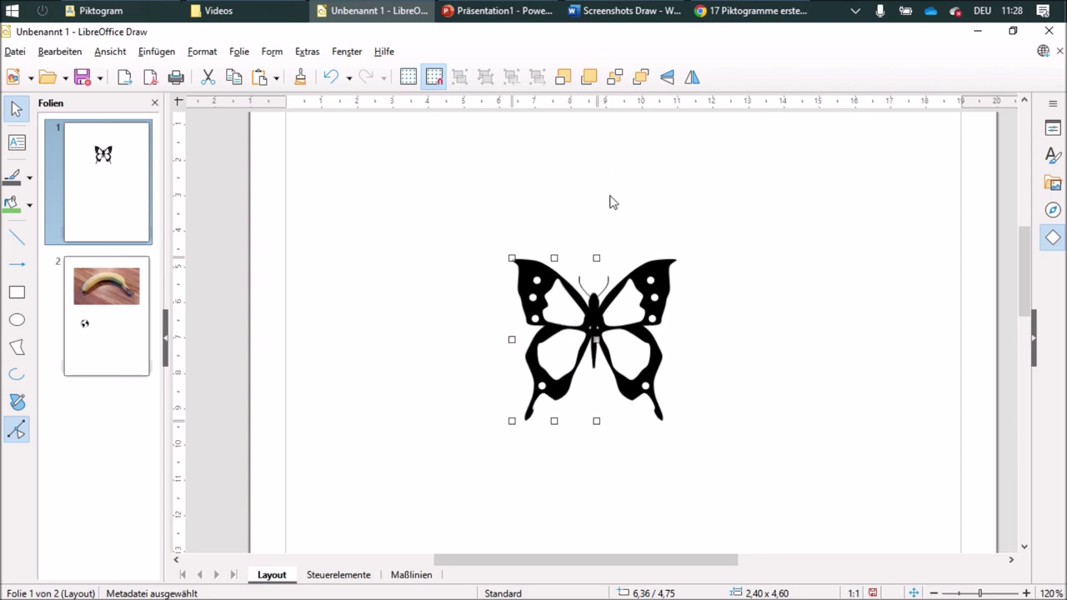
pyautogui.click(768, 269)
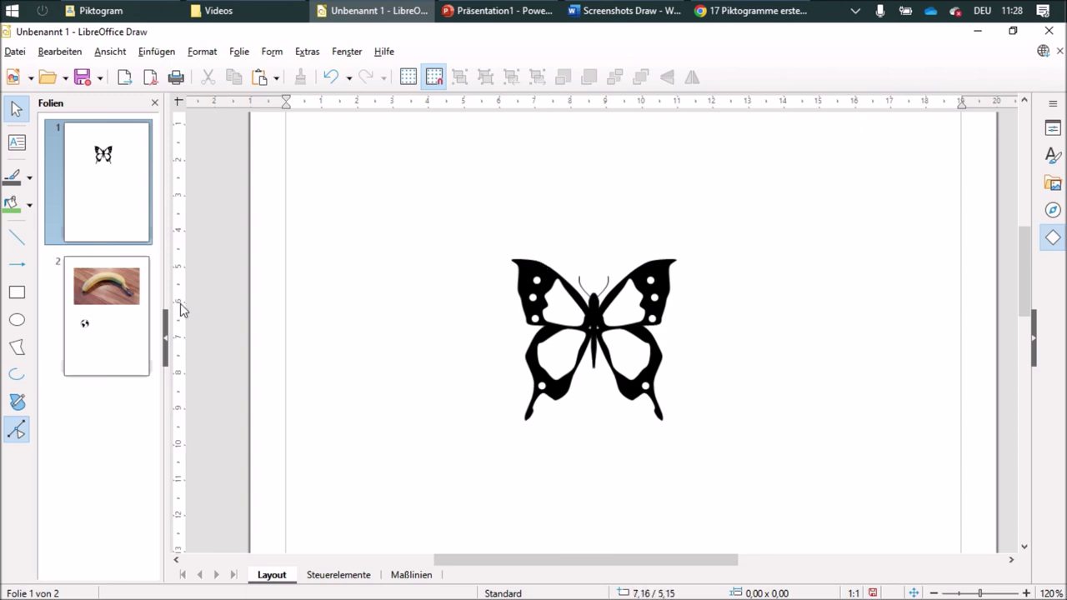
# Go to page 2 and bring the globe below the banana photo into view
pyautogui.click(93, 300)
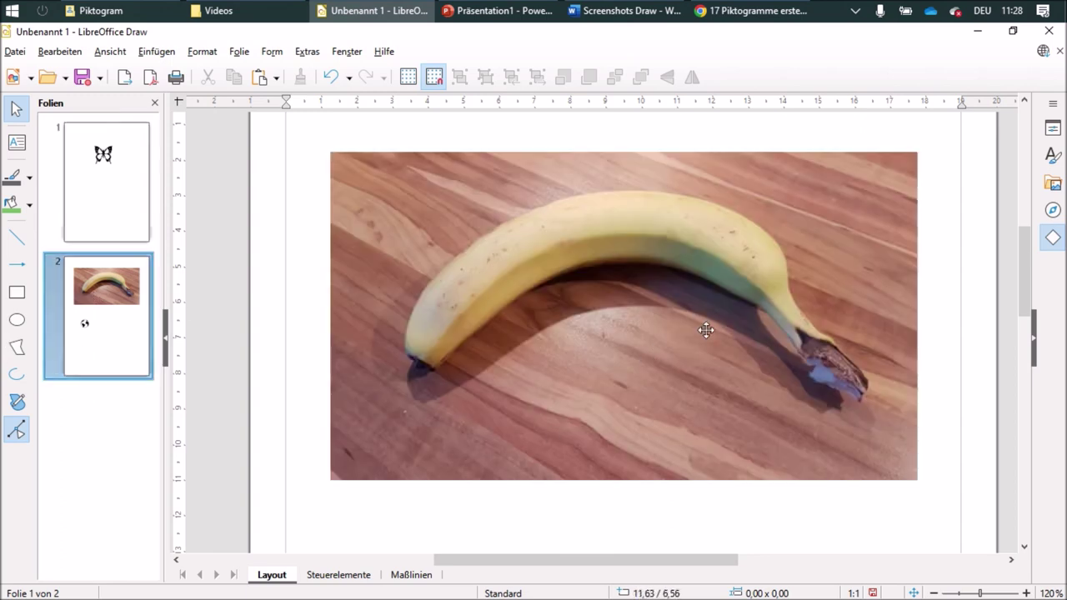
pyautogui.scroll(-6, 717, 332)
pyautogui.scroll(1, 724, 358)
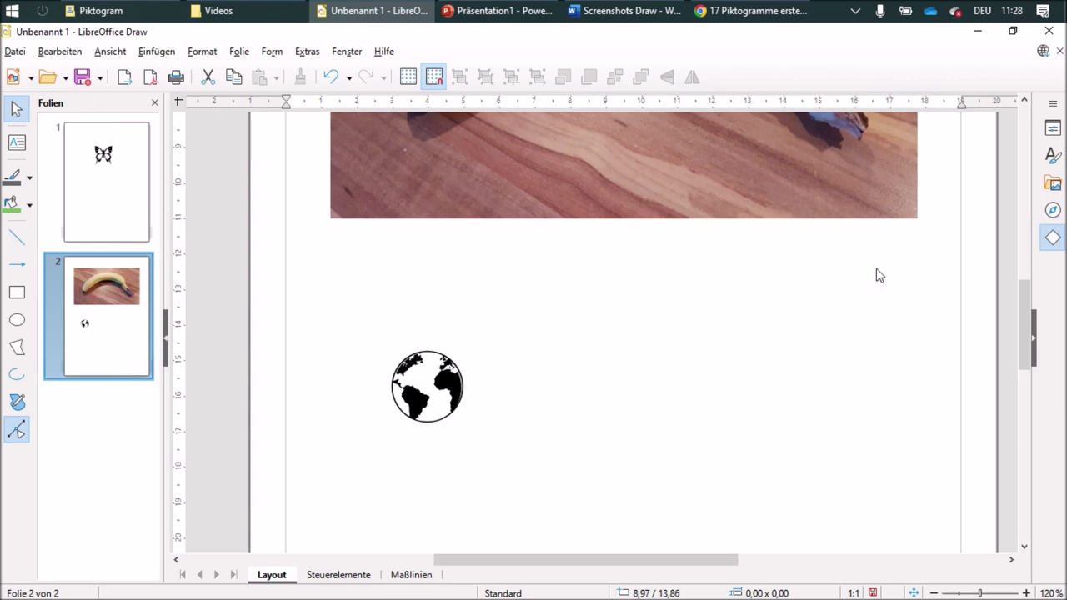
# Open the Gallery and examine its Symbole theme together with the globe already on the page
pyautogui.click(1053, 184)
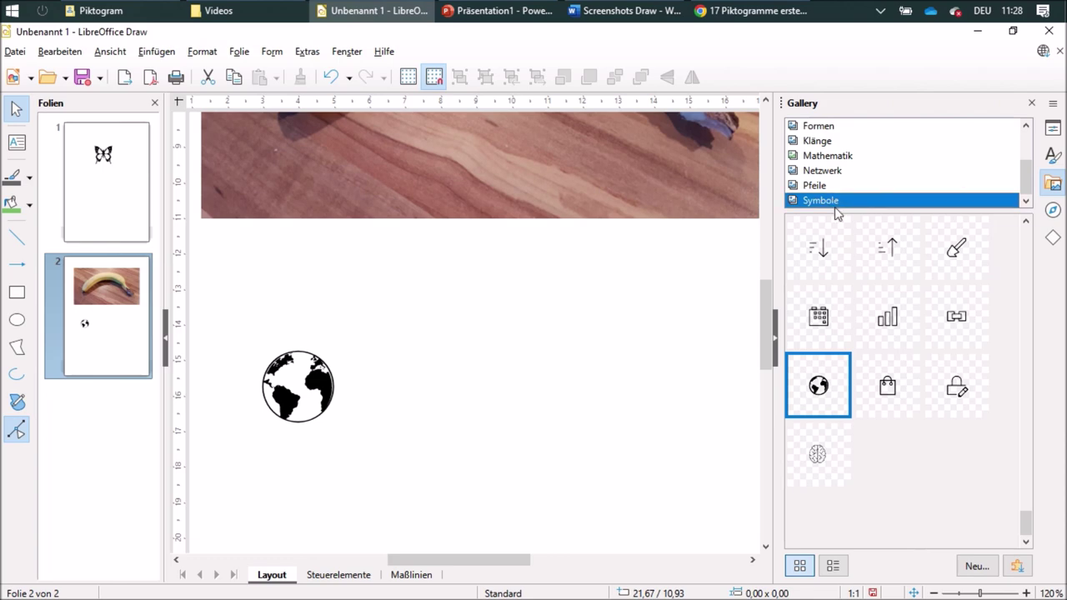
pyautogui.moveTo(829, 386); pyautogui.dragTo(514, 338)
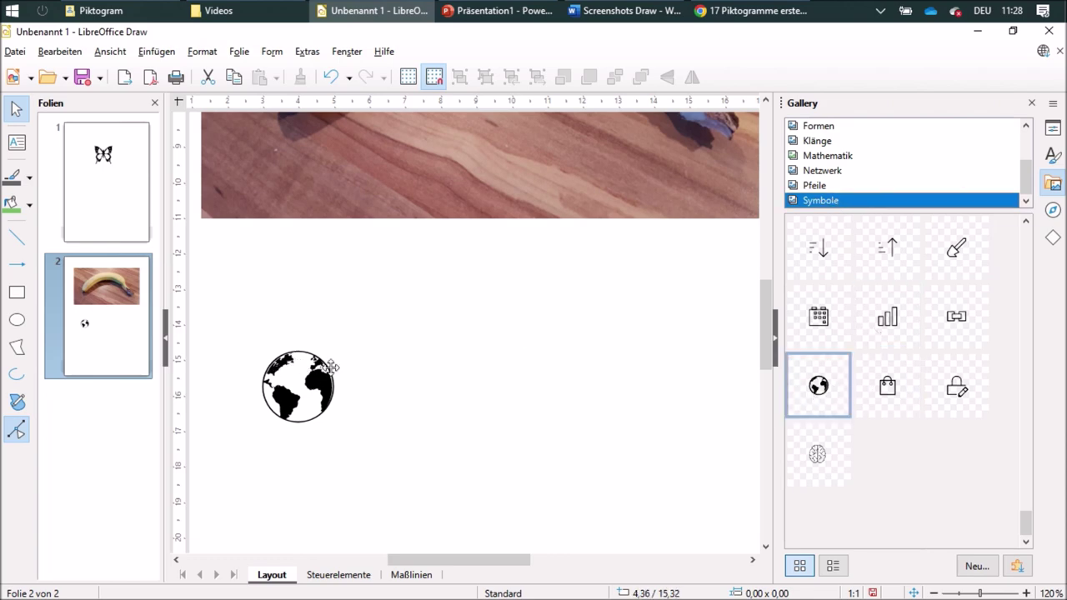
pyautogui.scroll(6, 907, 332)
pyautogui.scroll(6, 907, 325)
pyautogui.scroll(-6, 957, 309)
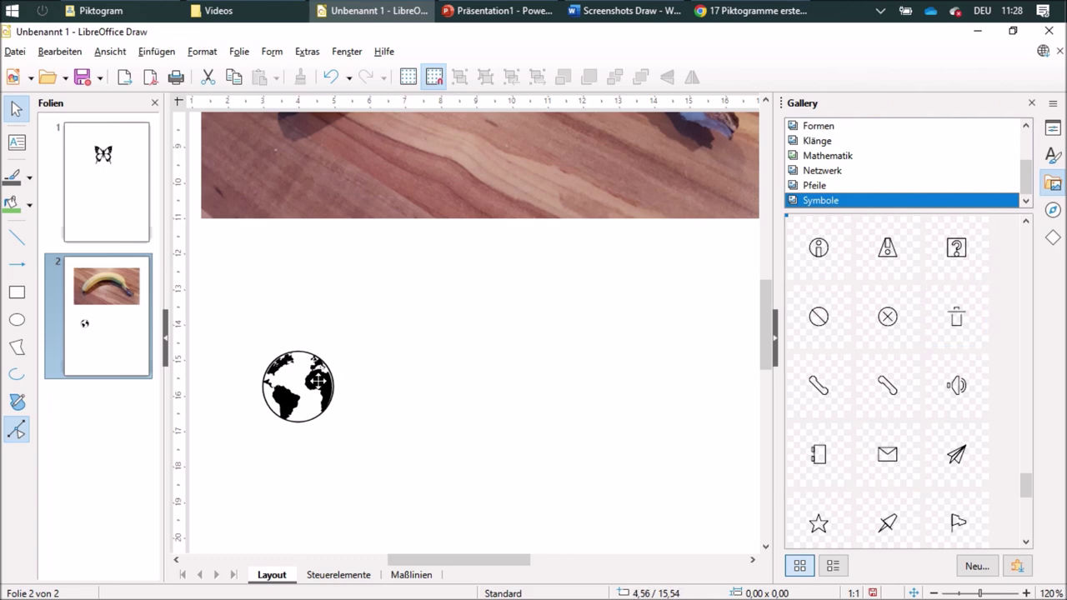
pyautogui.click(329, 404)
pyautogui.click(300, 399)
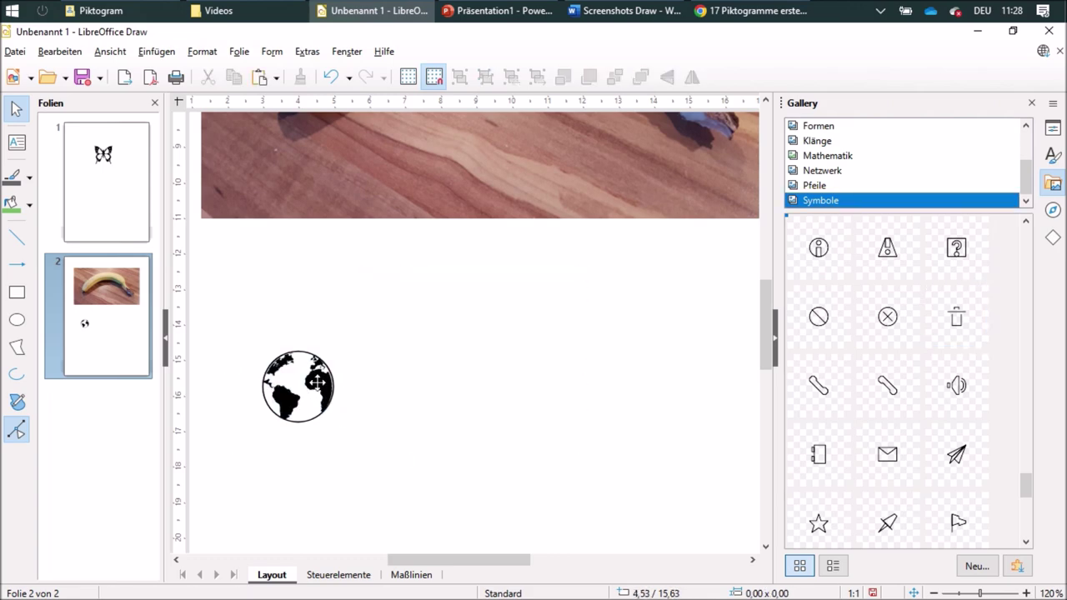
pyautogui.click(317, 381)
pyautogui.click(609, 421)
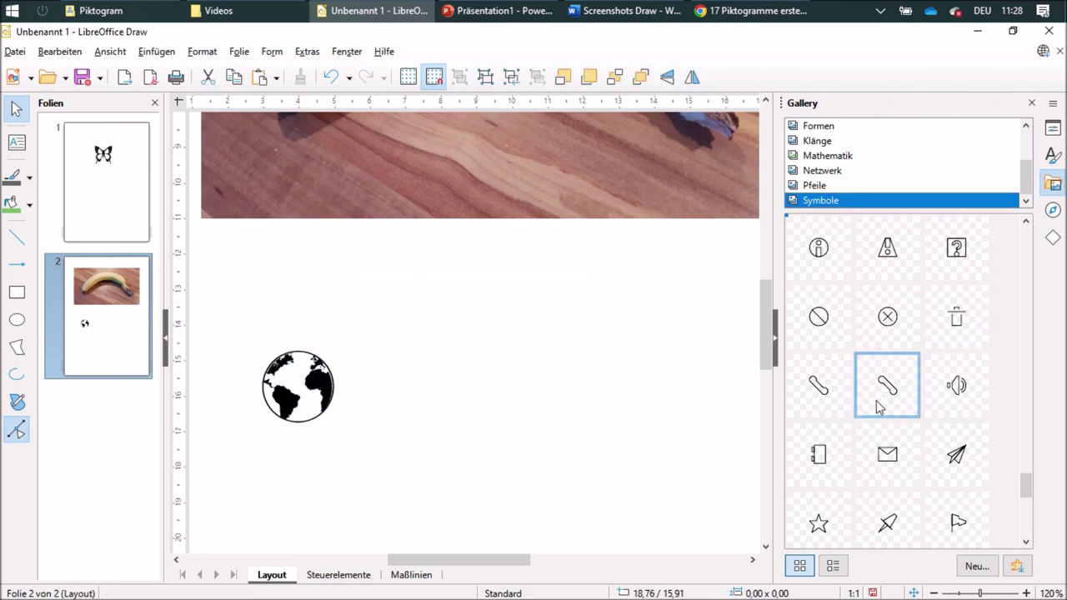
# Insert the globe from the Symbole gallery beside the existing globe and enlarge it to about 2.58 × 2.58 cm
pyautogui.scroll(-5, 892, 441)
pyautogui.moveTo(817, 389); pyautogui.dragTo(608, 380)
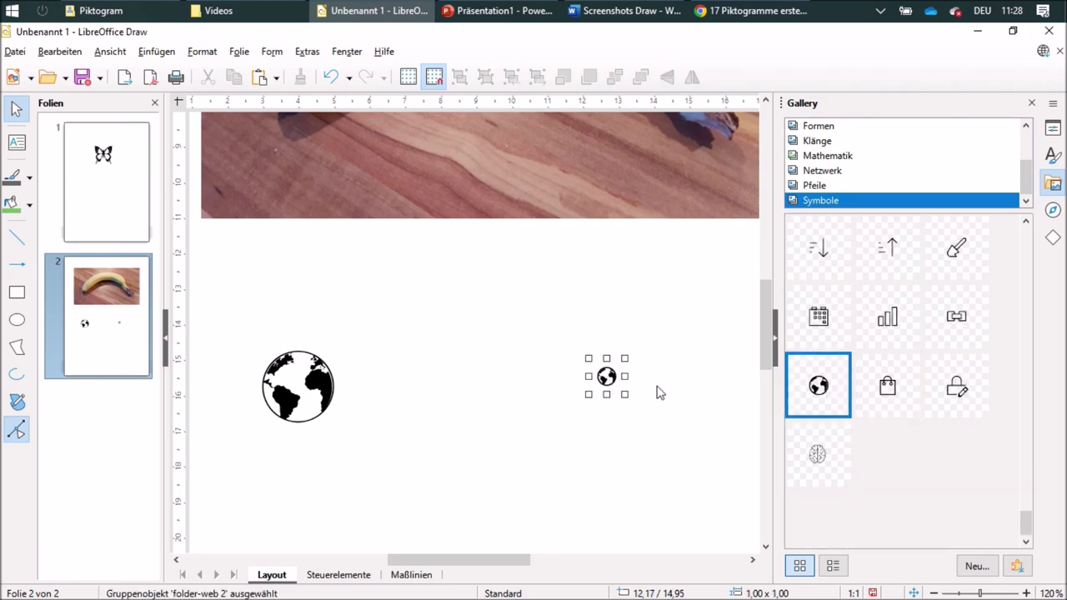
pyautogui.scroll(3, 664, 393)
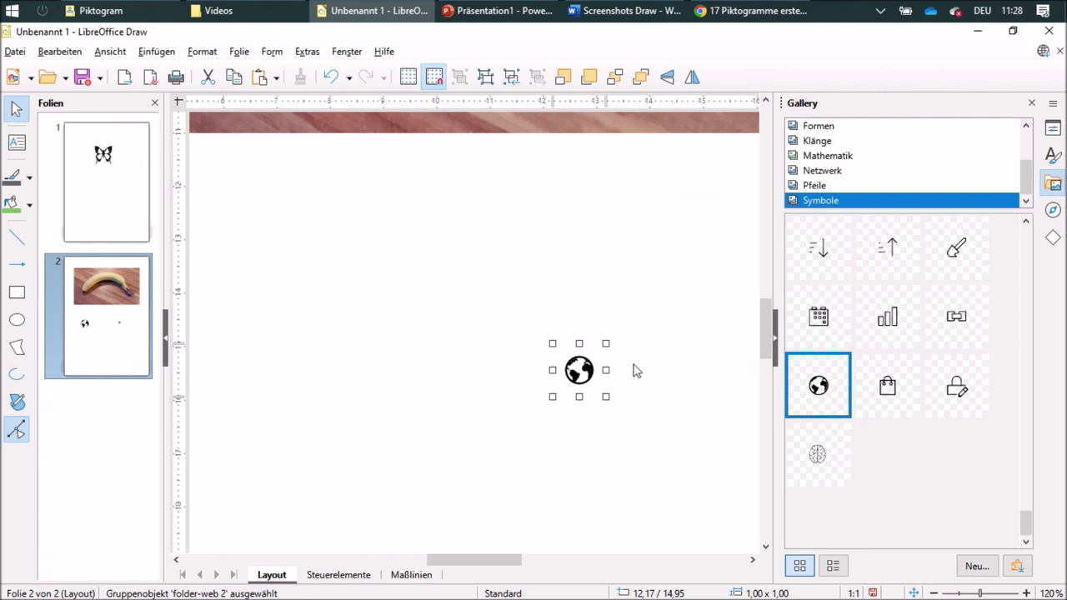
pyautogui.click(634, 370)
pyautogui.click(583, 365)
pyautogui.moveTo(606, 343); pyautogui.dragTo(693, 255)
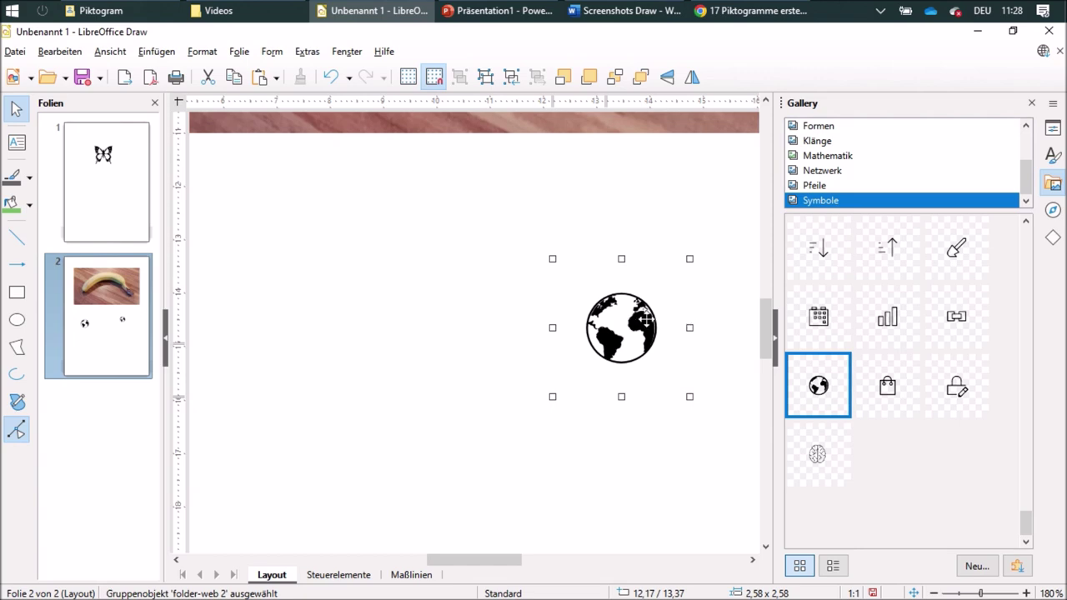
# Ungroup the enlarged globe and delete all of its separate parts
pyautogui.click(487, 81)
pyautogui.click(689, 357)
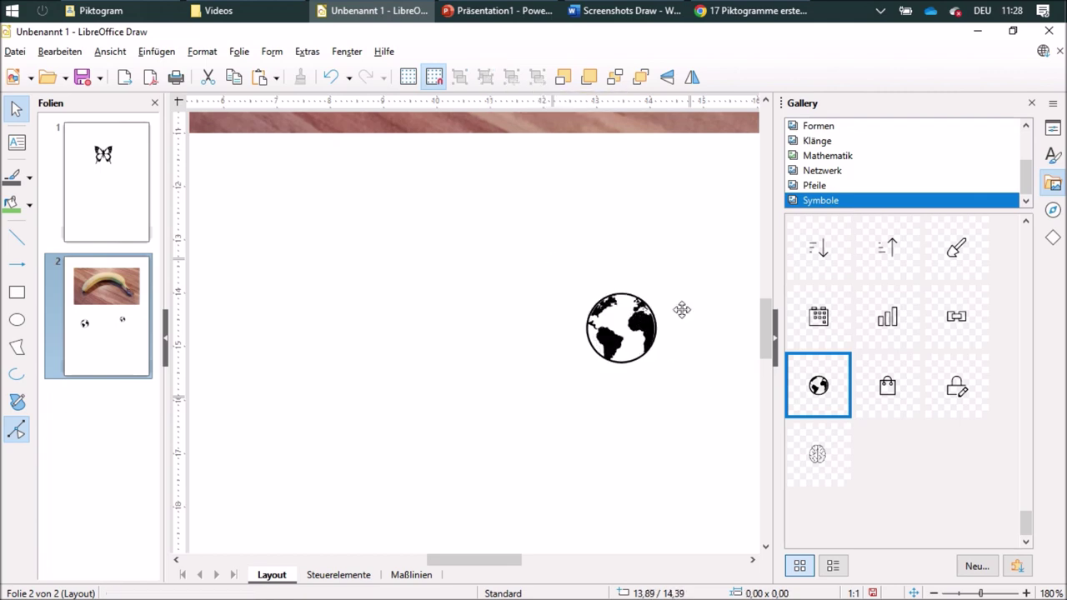
pyautogui.moveTo(542, 268); pyautogui.dragTo(709, 416)
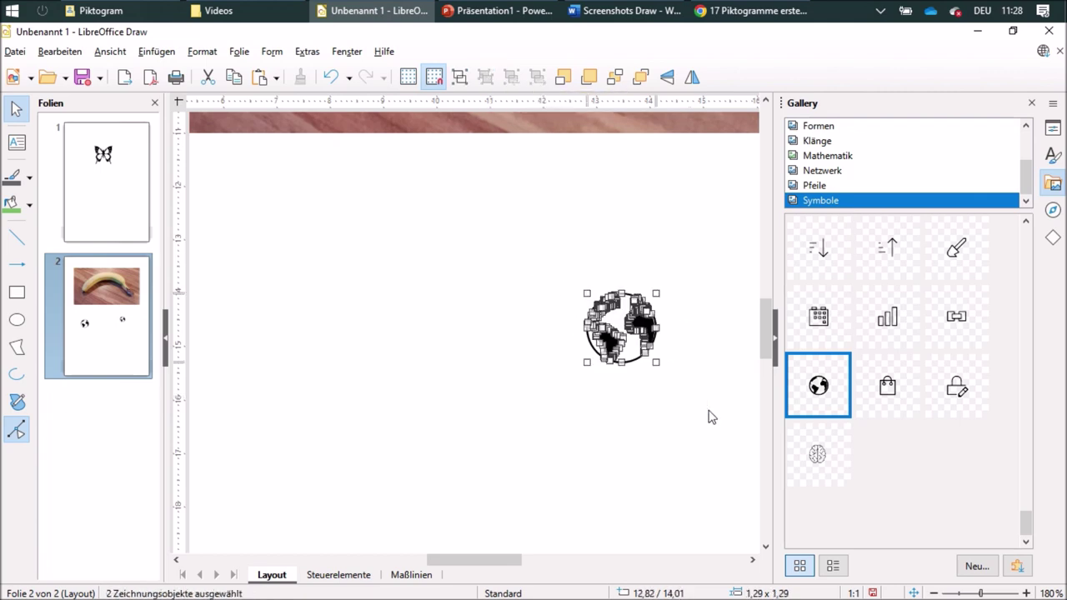
pyautogui.press('Delete')
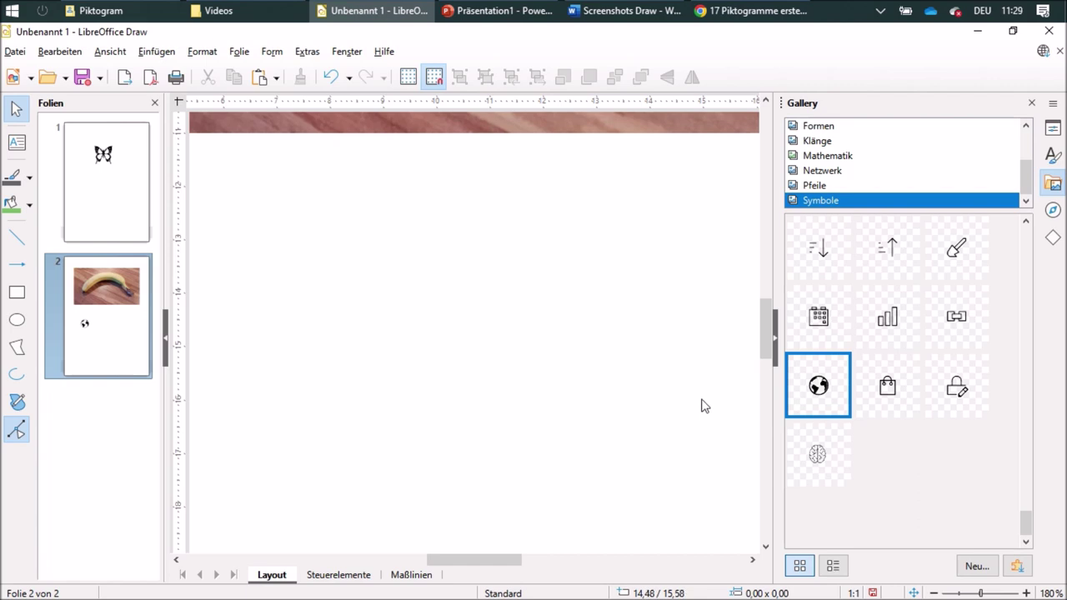
# Browse the gallery extensions available for installation and close the list without installing any
pyautogui.click(1018, 569)
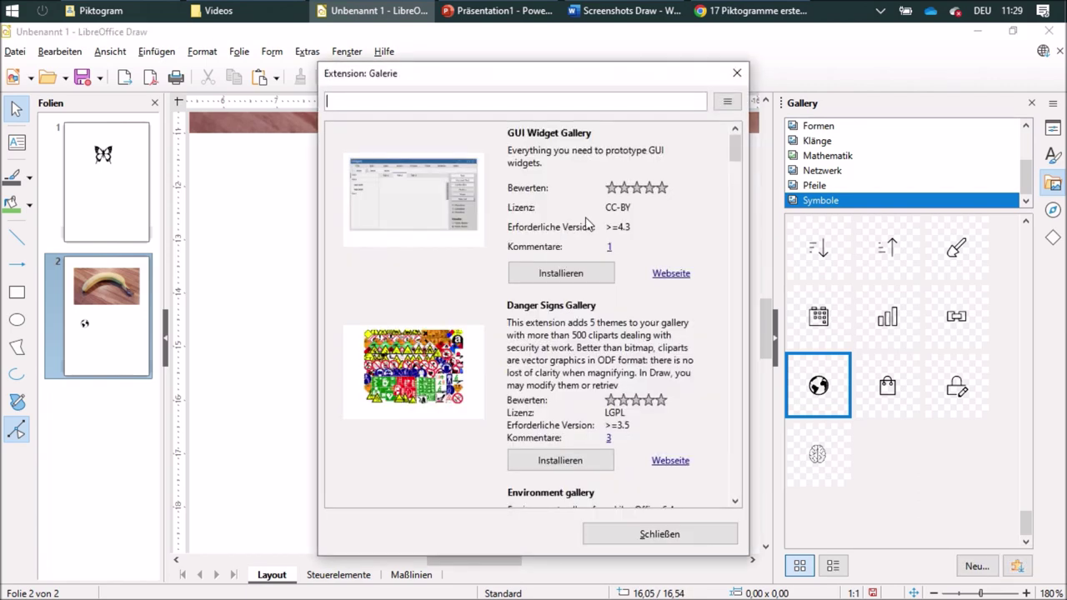
pyautogui.scroll(-2, 566, 232)
pyautogui.moveTo(733, 175); pyautogui.dragTo(738, 74)
pyautogui.click(738, 73)
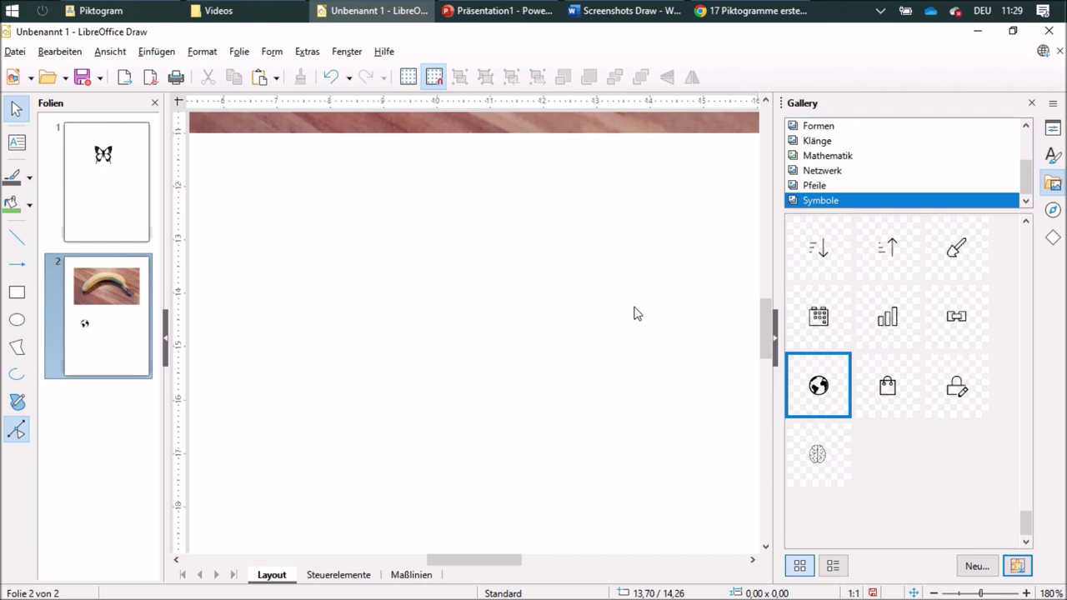
# Trace the banana's upper face in the photo with a filled freeform line, about 12.07 × 4.62 cm
pyautogui.scroll(5, 633, 314)
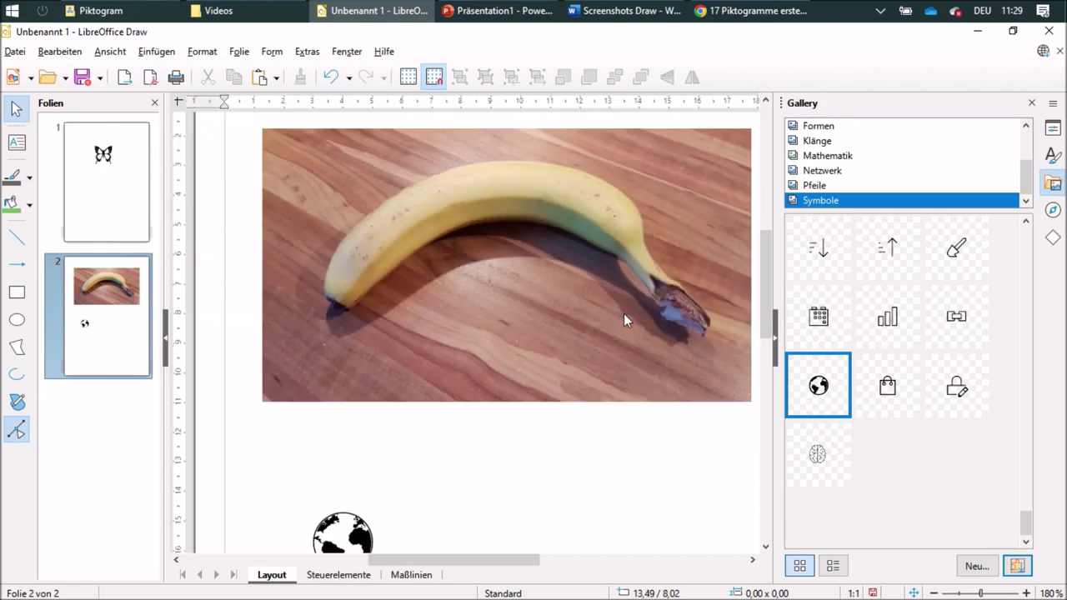
pyautogui.scroll(-1, 629, 318)
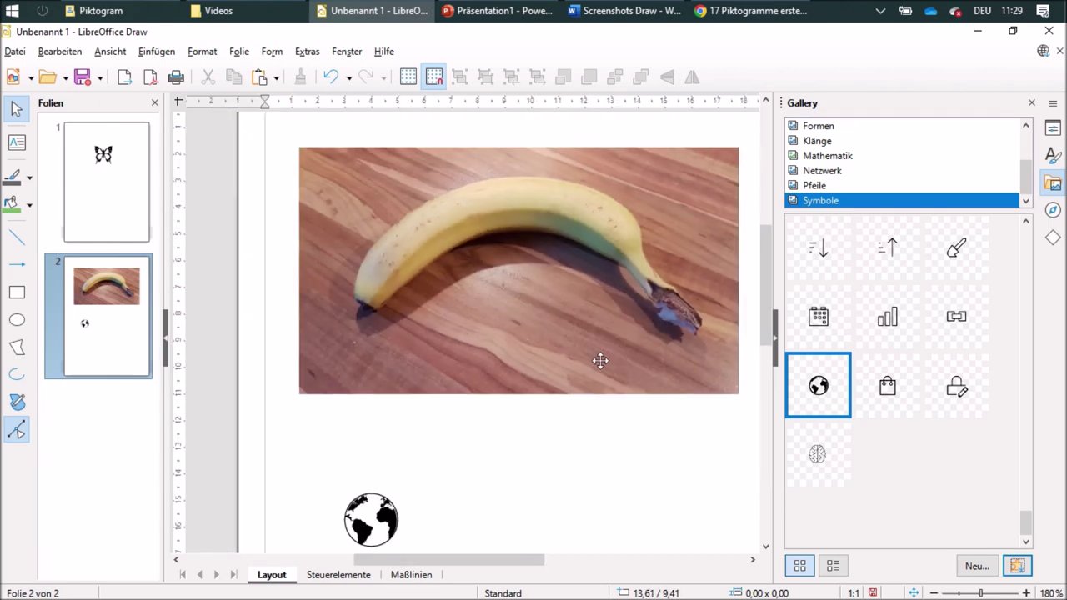
pyautogui.scroll(2, 567, 295)
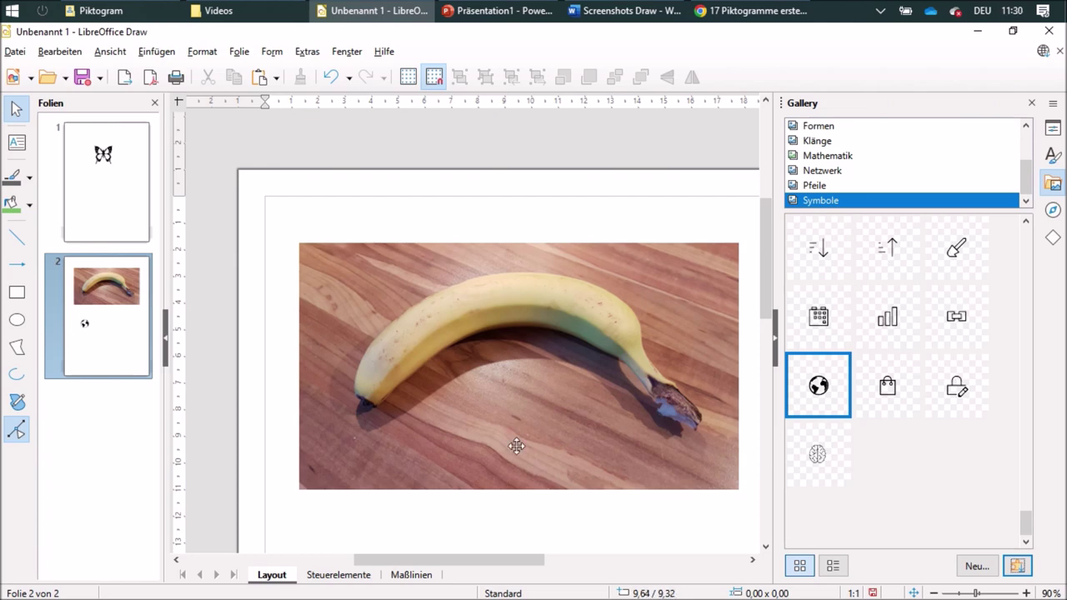
pyautogui.scroll(1, 611, 529)
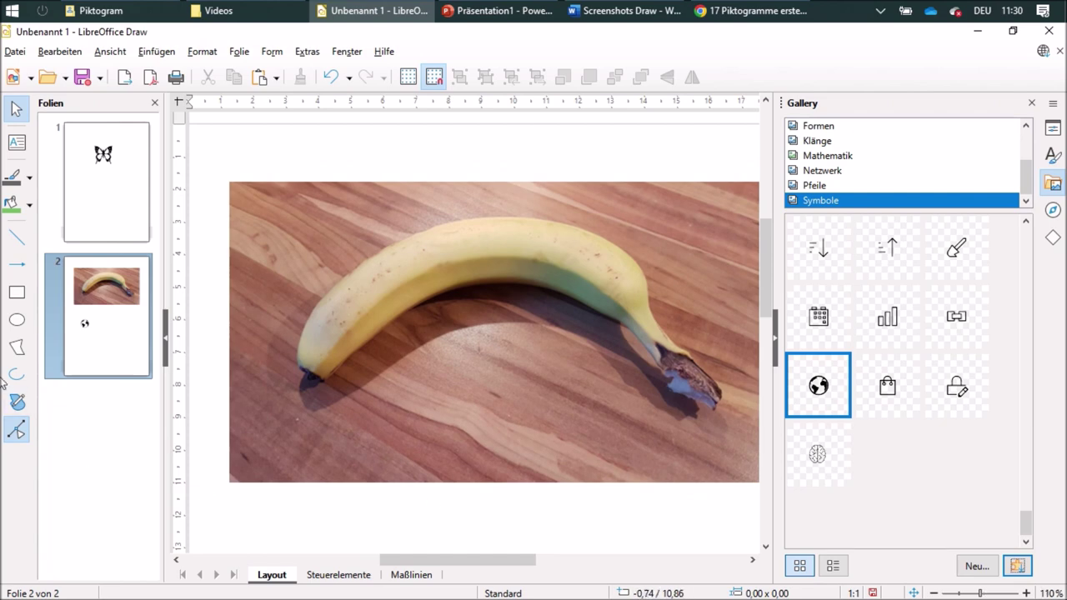
pyautogui.click(16, 403)
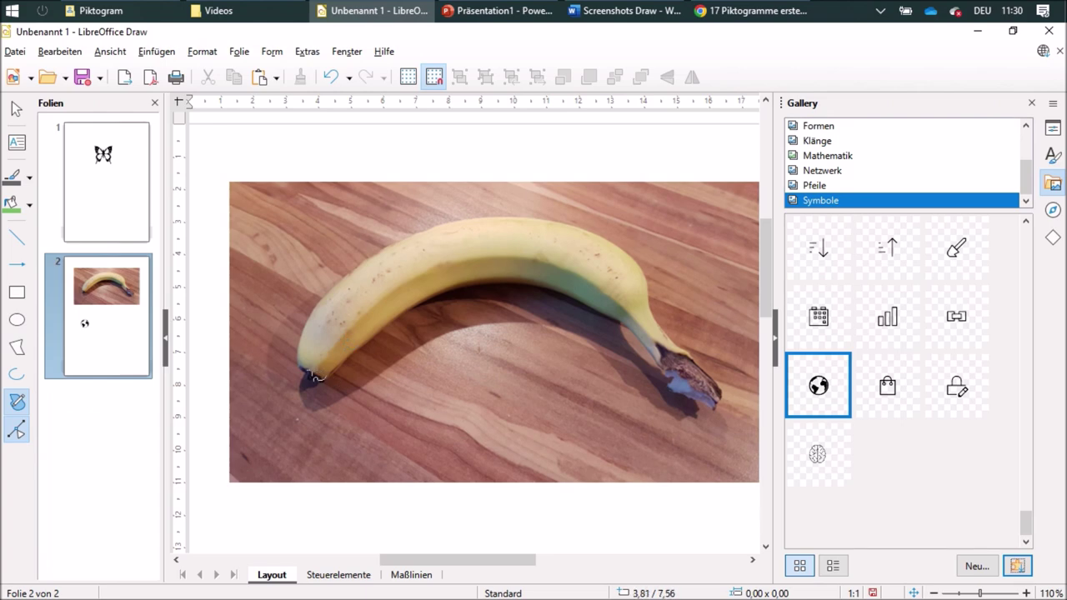
pyautogui.moveTo(315, 375)
pyautogui.mouseDown()
pyautogui.moveTo(400, 288)
pyautogui.moveTo(483, 255)
pyautogui.moveTo(526, 258)
pyautogui.moveTo(600, 288)
pyautogui.moveTo(664, 351)
pyautogui.moveTo(655, 344)
pyautogui.moveTo(685, 355)
pyautogui.moveTo(649, 313)
pyautogui.moveTo(624, 255)
pyautogui.moveTo(518, 220)
pyautogui.moveTo(397, 241)
pyautogui.moveTo(325, 290)
pyautogui.moveTo(306, 375)
pyautogui.mouseUp()
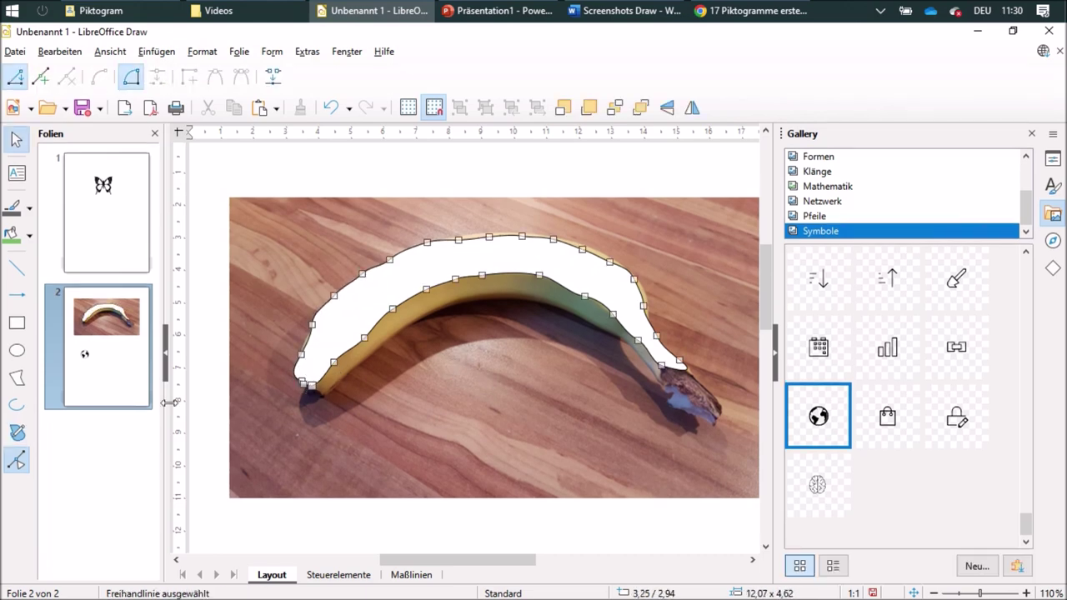
# Trace the banana's lower side face with a second filled freeform line, about 10.79 × 3.80 cm
pyautogui.click(17, 432)
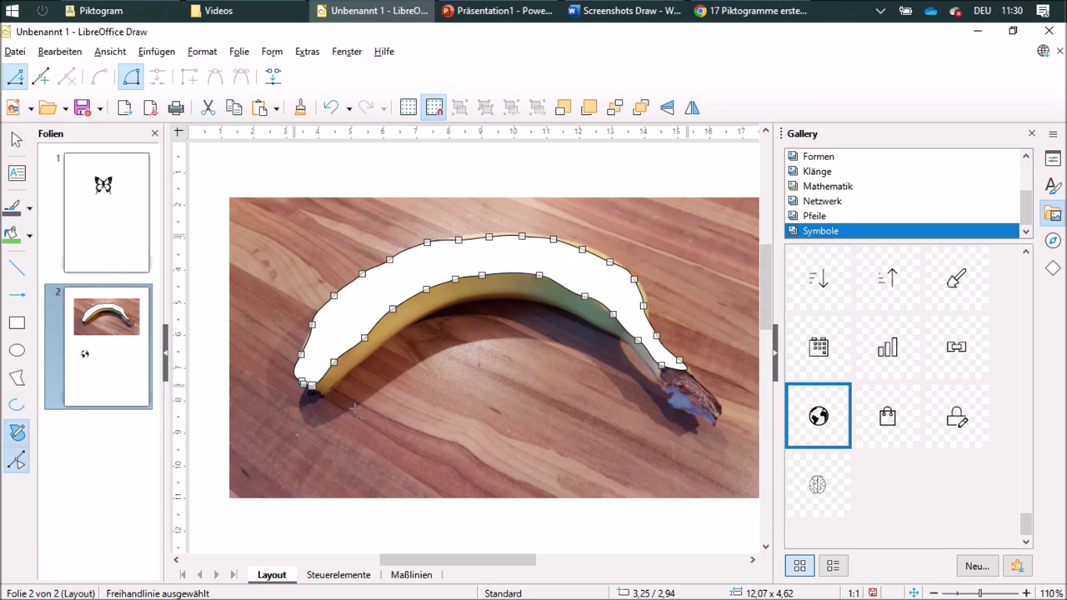
pyautogui.click(308, 384)
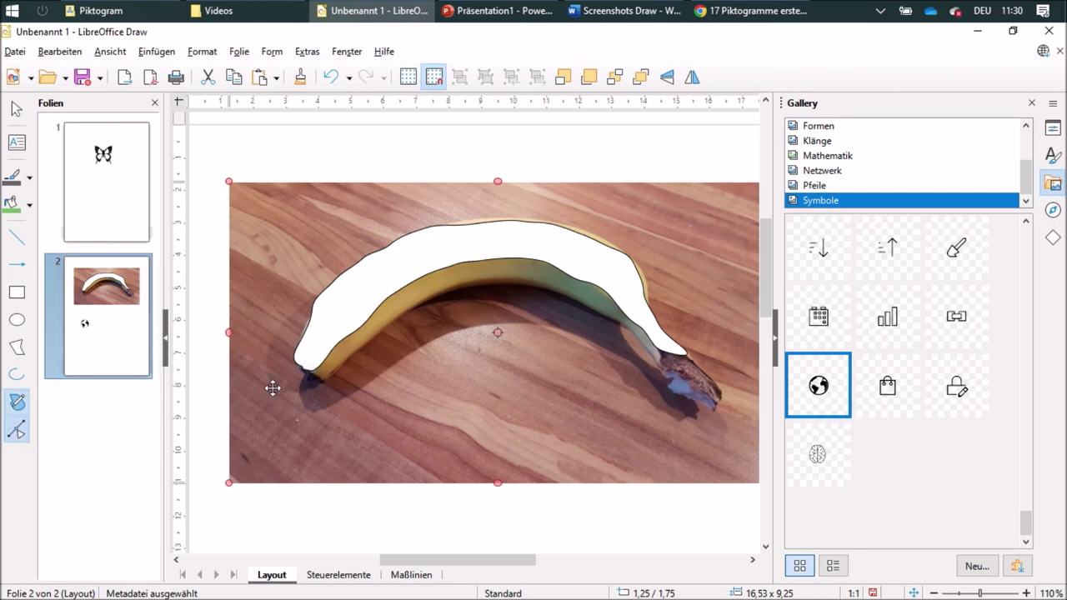
pyautogui.click(225, 507)
pyautogui.click(16, 403)
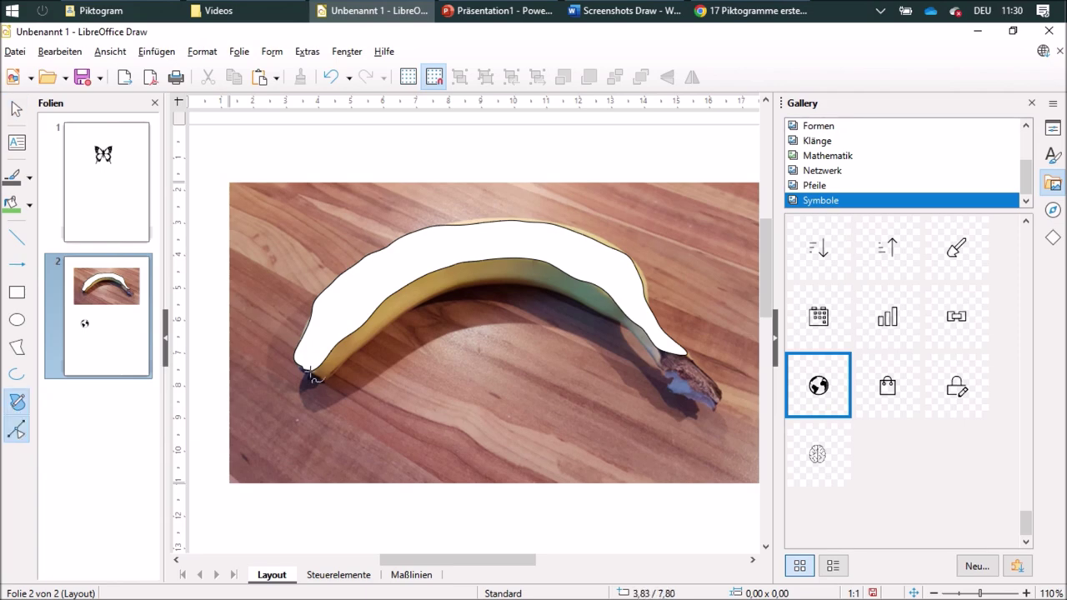
pyautogui.moveTo(310, 368)
pyautogui.mouseDown()
pyautogui.moveTo(417, 308)
pyautogui.moveTo(498, 279)
pyautogui.moveTo(569, 295)
pyautogui.moveTo(662, 356)
pyautogui.moveTo(589, 278)
pyautogui.moveTo(496, 256)
pyautogui.moveTo(444, 262)
pyautogui.moveTo(386, 292)
pyautogui.moveTo(313, 367)
pyautogui.mouseUp()
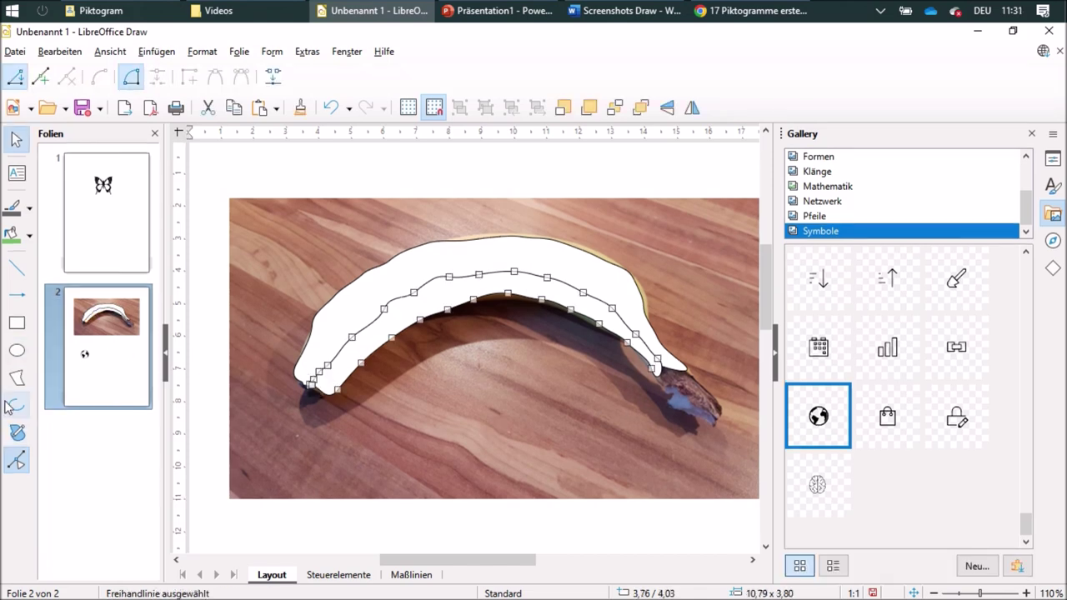
# Trace the banana's stem end with another filled freeform line, about 2.25 × 1.95 cm
pyautogui.click(17, 432)
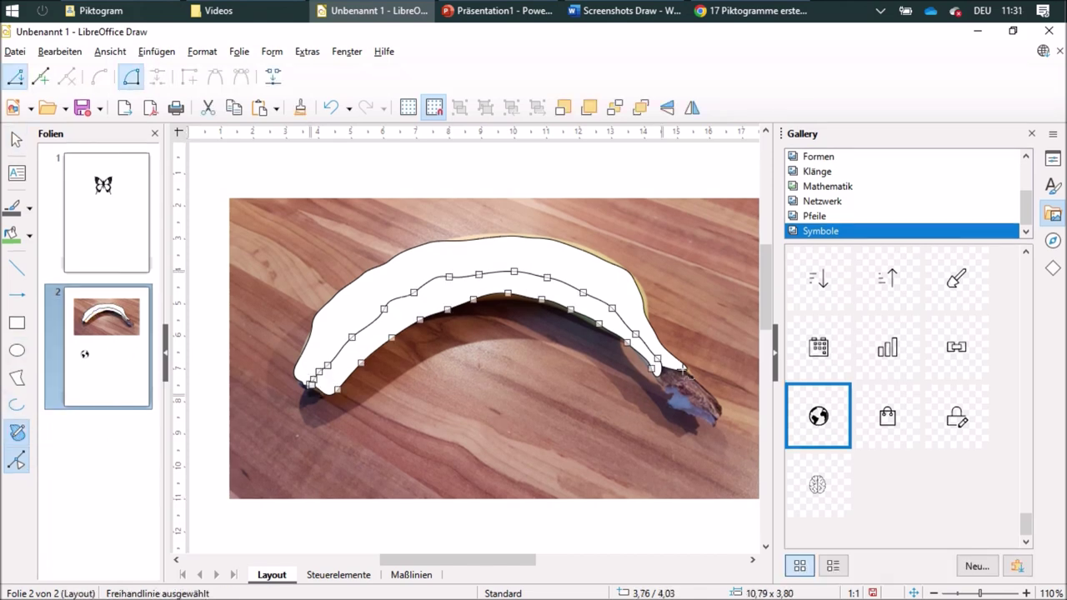
pyautogui.moveTo(682, 370); pyautogui.dragTo(684, 372)
pyautogui.moveTo(725, 409)
pyautogui.mouseDown()
pyautogui.moveTo(705, 423)
pyautogui.moveTo(667, 403)
pyautogui.moveTo(656, 372)
pyautogui.moveTo(672, 365)
pyautogui.moveTo(680, 375)
pyautogui.mouseUp()
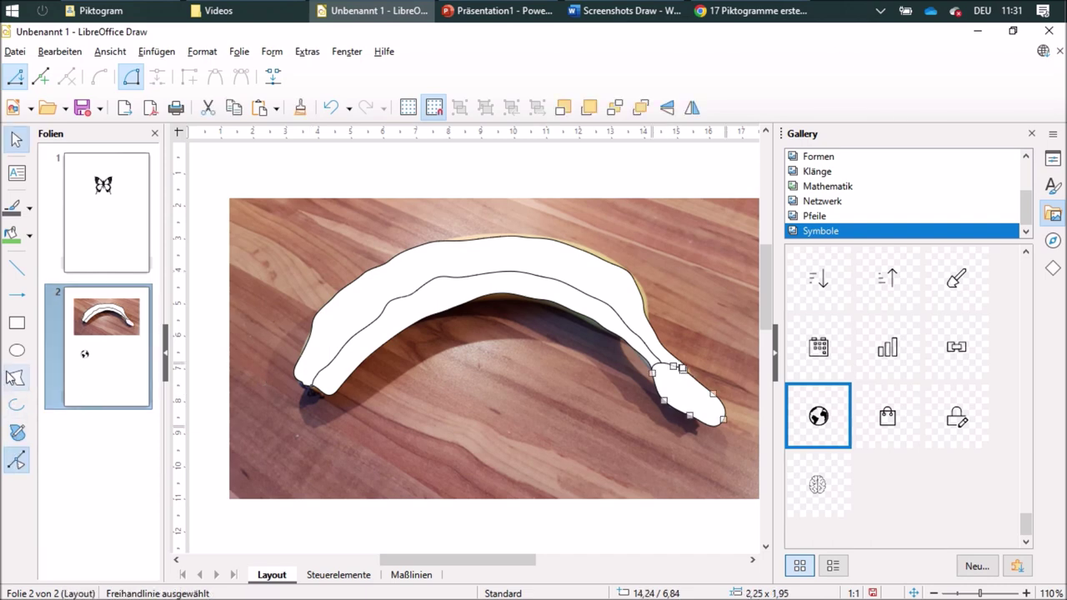
# Trace the small dark tip opposite the banana's stem with a filled freeform line, about 0.72 × 0.52 cm
pyautogui.click(17, 432)
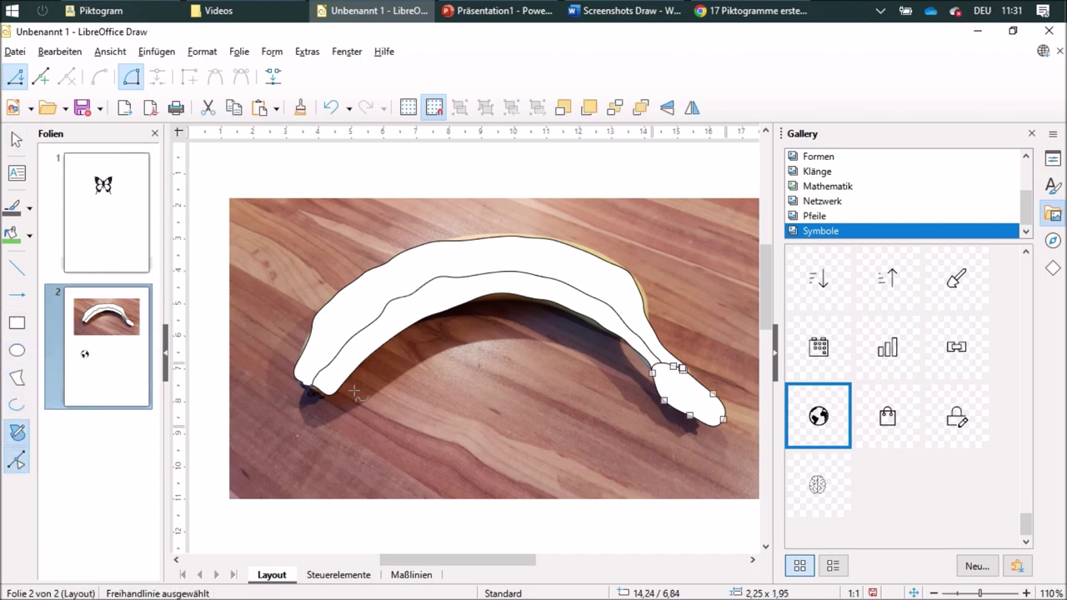
pyautogui.moveTo(316, 390)
pyautogui.mouseDown()
pyautogui.moveTo(305, 391)
pyautogui.moveTo(321, 397)
pyautogui.mouseUp()
pyautogui.moveTo(323, 392); pyautogui.dragTo(311, 385)
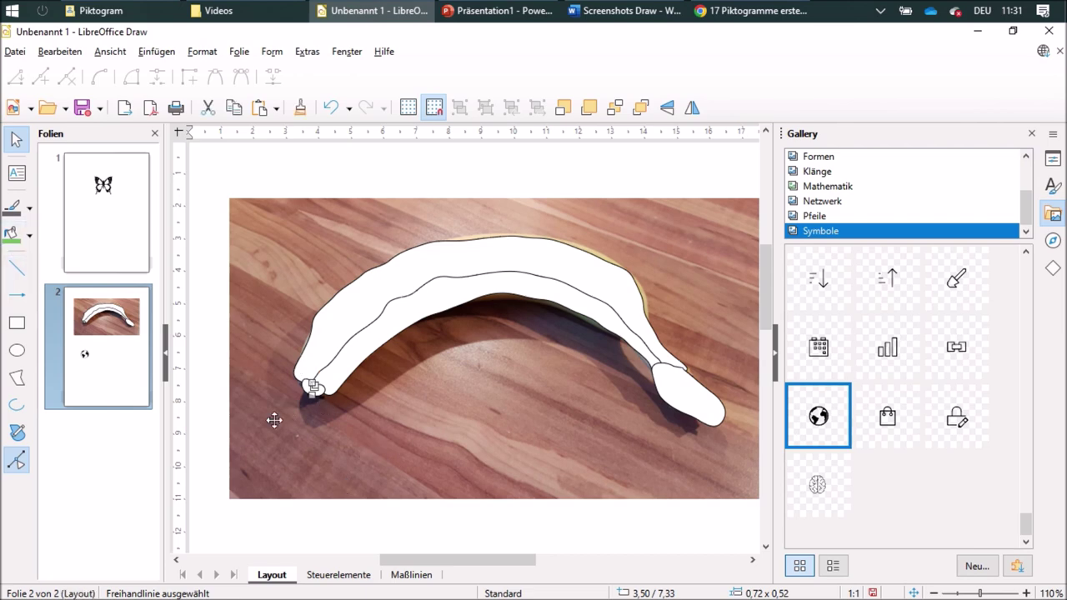
# Delete the banana photo from behind the traced shapes
pyautogui.click(315, 175)
pyautogui.click(289, 200)
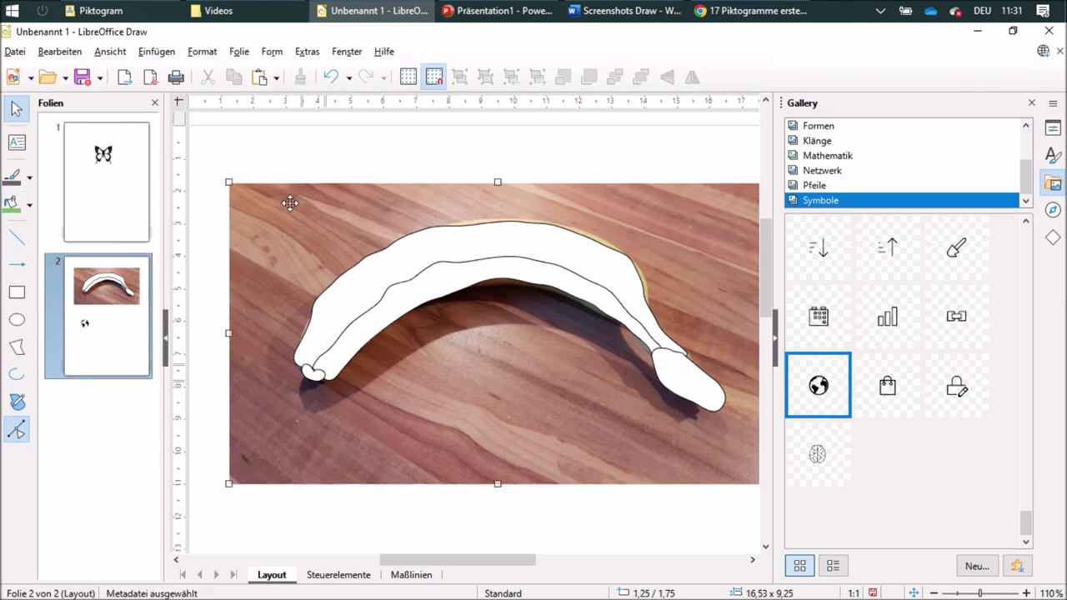
pyautogui.press('Delete')
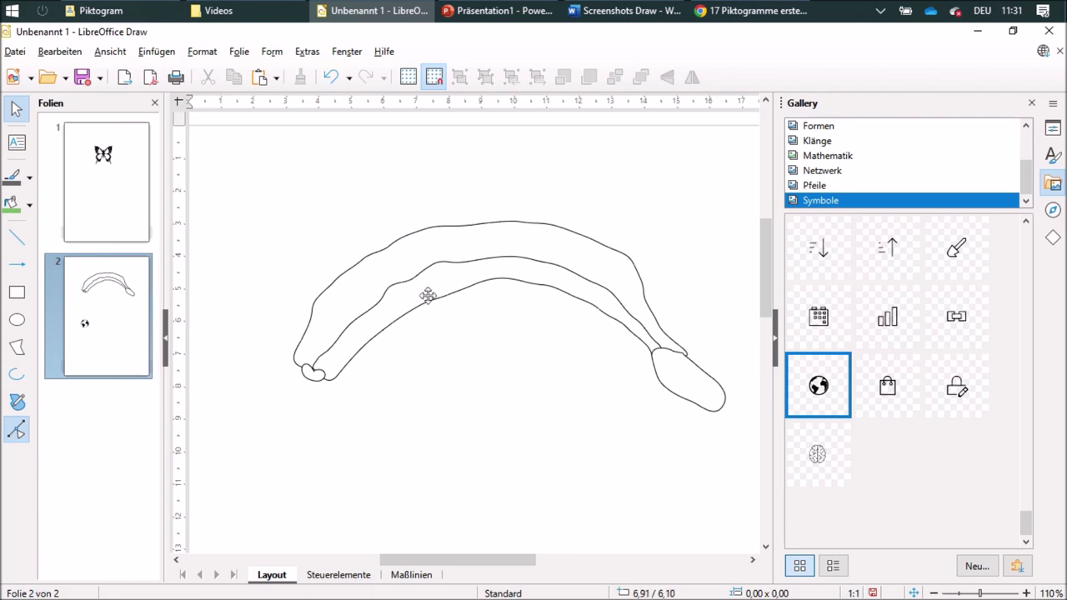
# Fill the banana's upper face with yellow and its lower side face with golden orange
pyautogui.click(364, 285)
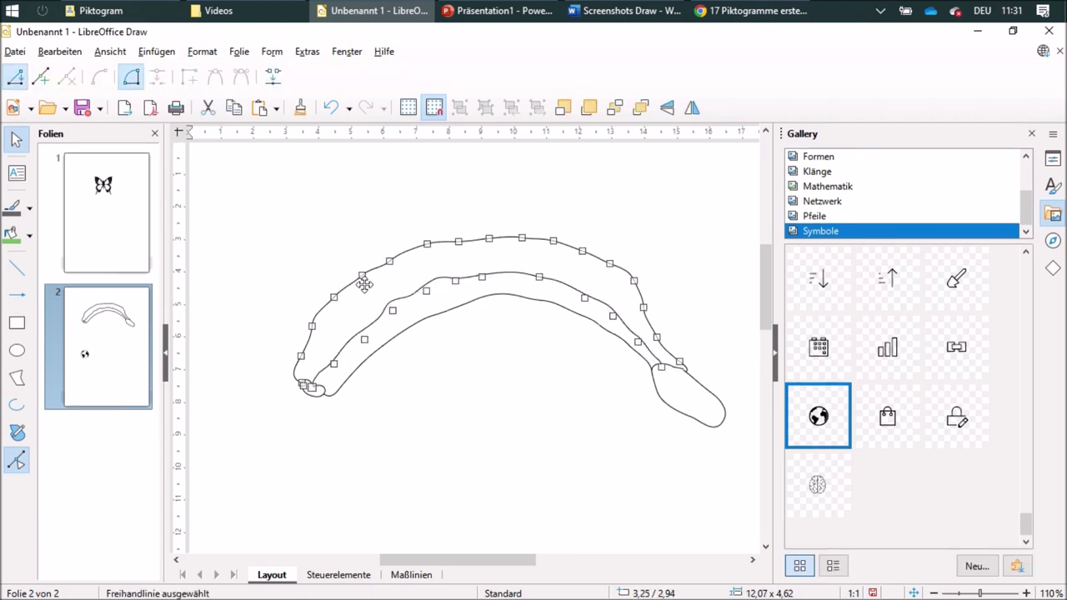
pyautogui.click(30, 237)
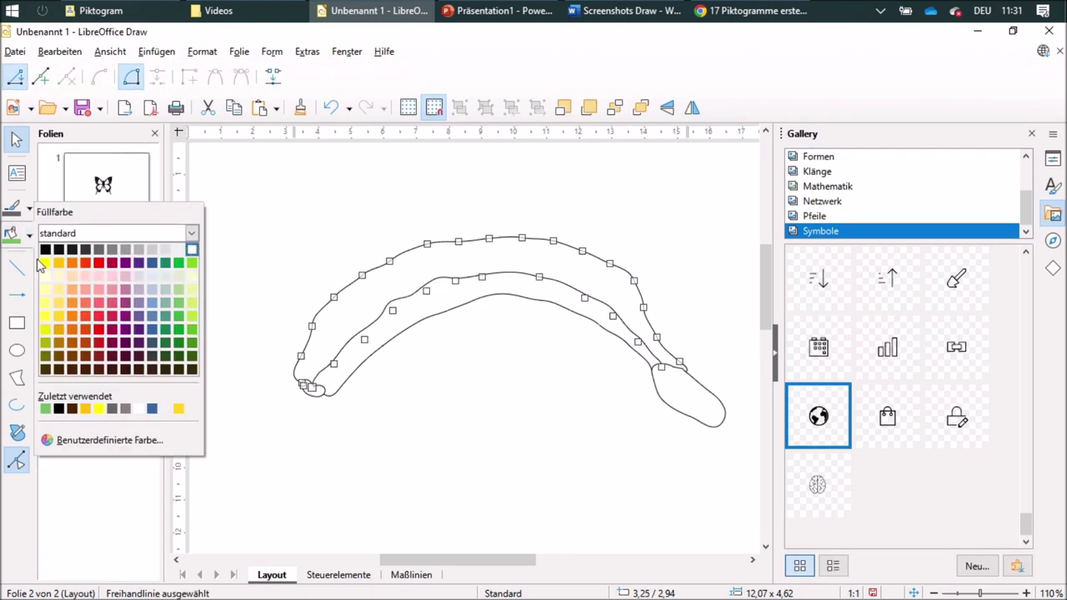
pyautogui.click(46, 265)
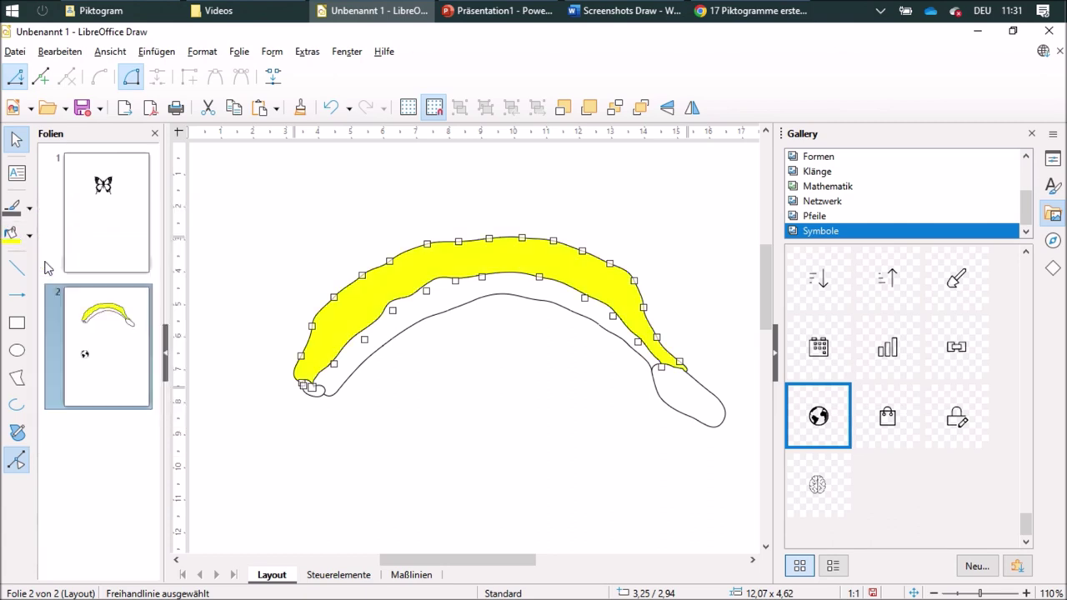
pyautogui.click(449, 310)
pyautogui.click(30, 235)
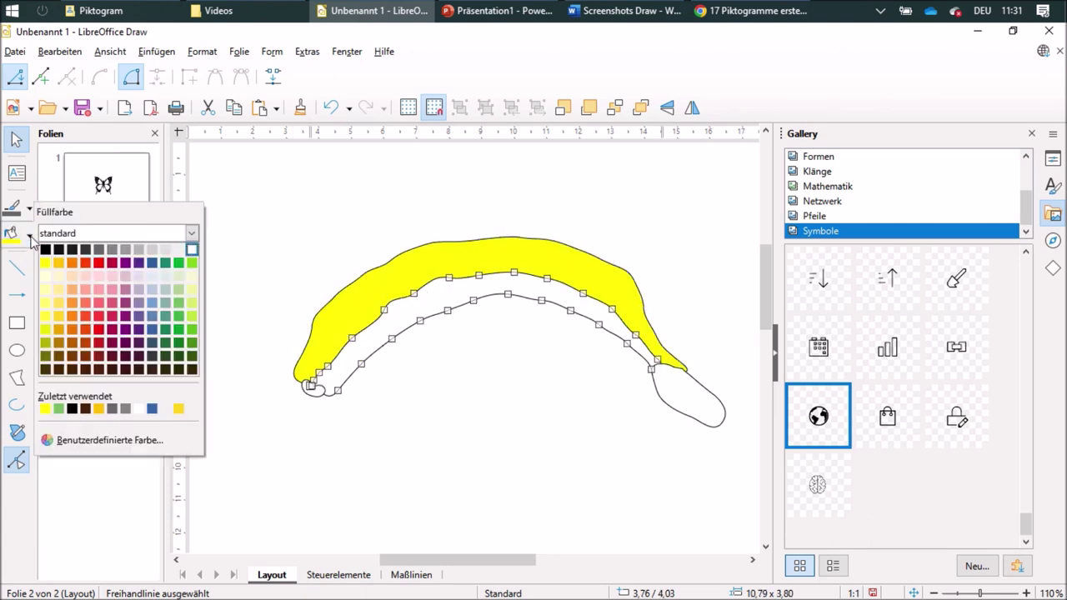
pyautogui.click(60, 263)
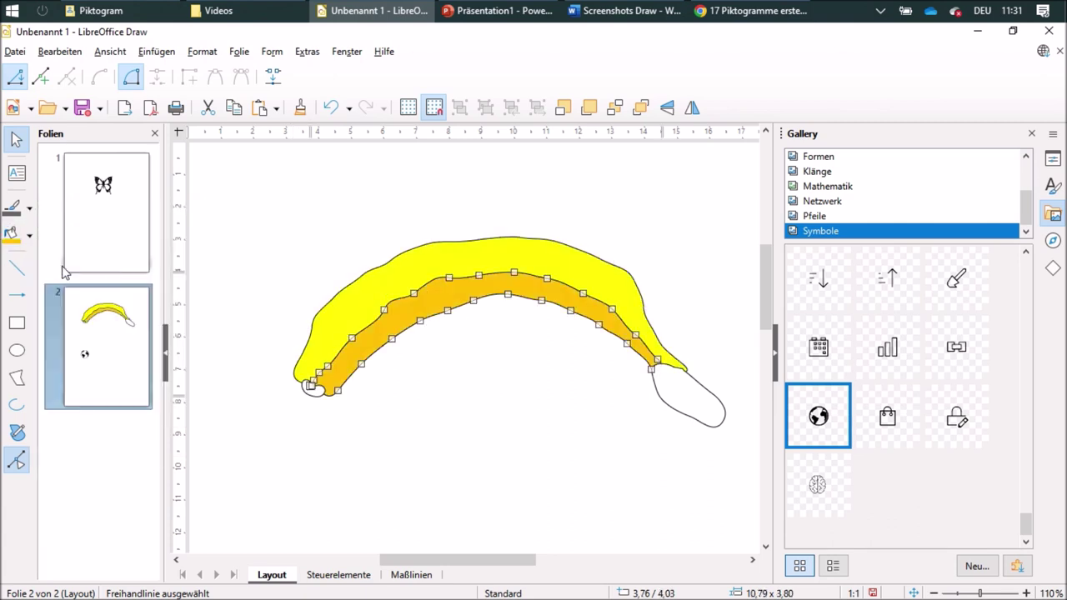
# Give the banana's stem end a black outline and a black fill
pyautogui.click(681, 389)
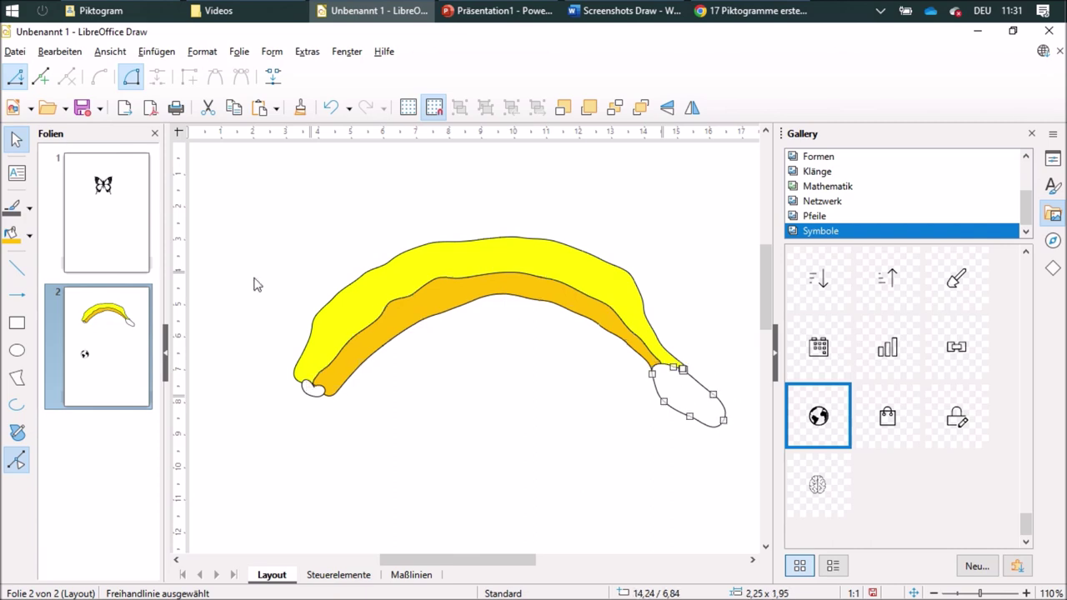
pyautogui.click(30, 211)
pyautogui.click(30, 211)
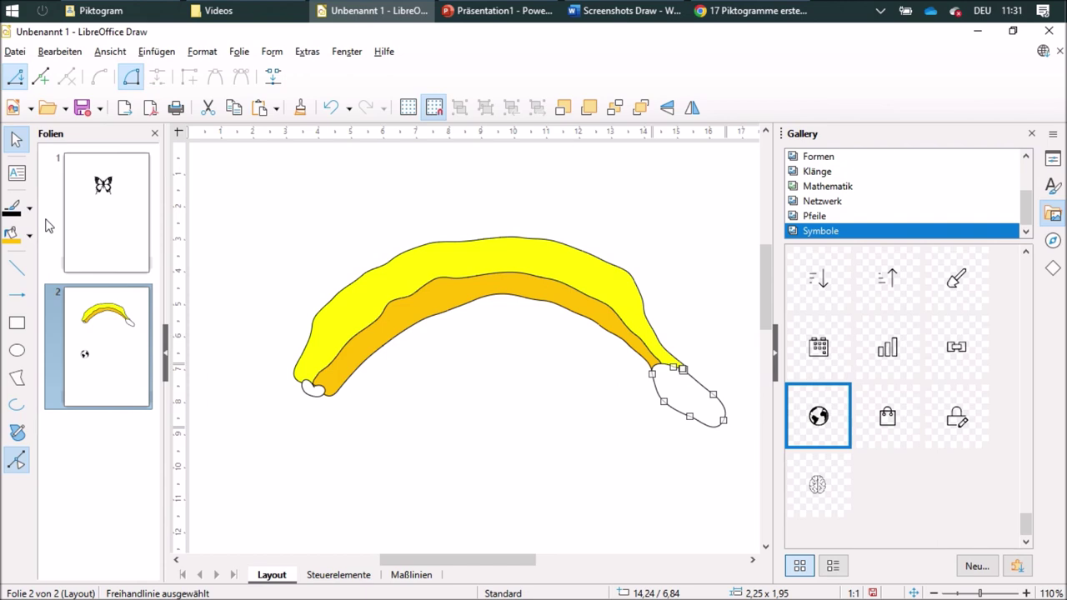
pyautogui.click(29, 237)
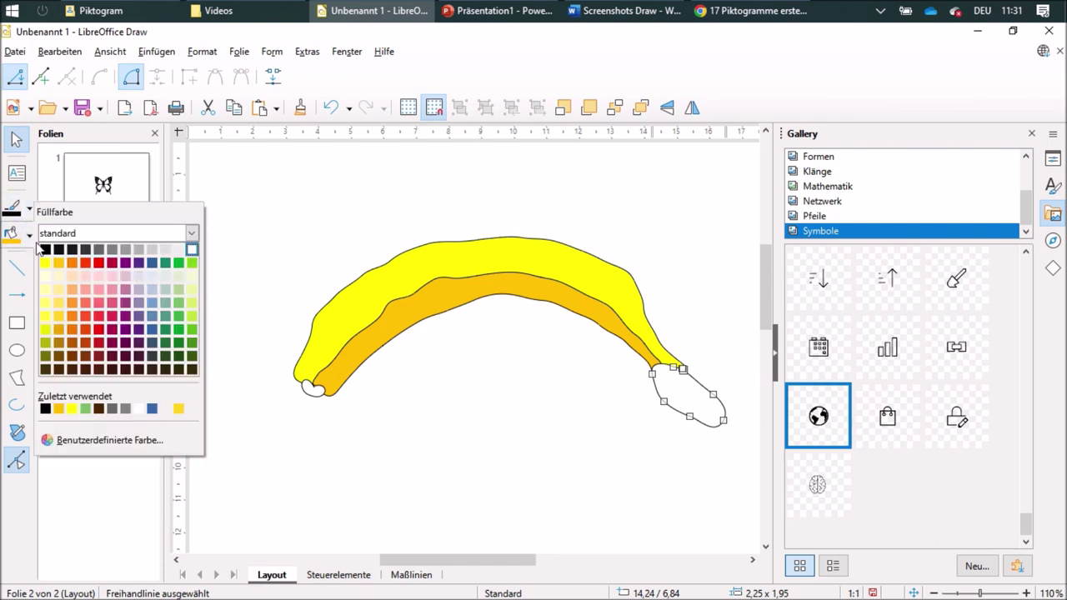
pyautogui.click(47, 249)
# Fill the small tip at the banana's other end with dark brown and deselect it
pyautogui.click(313, 388)
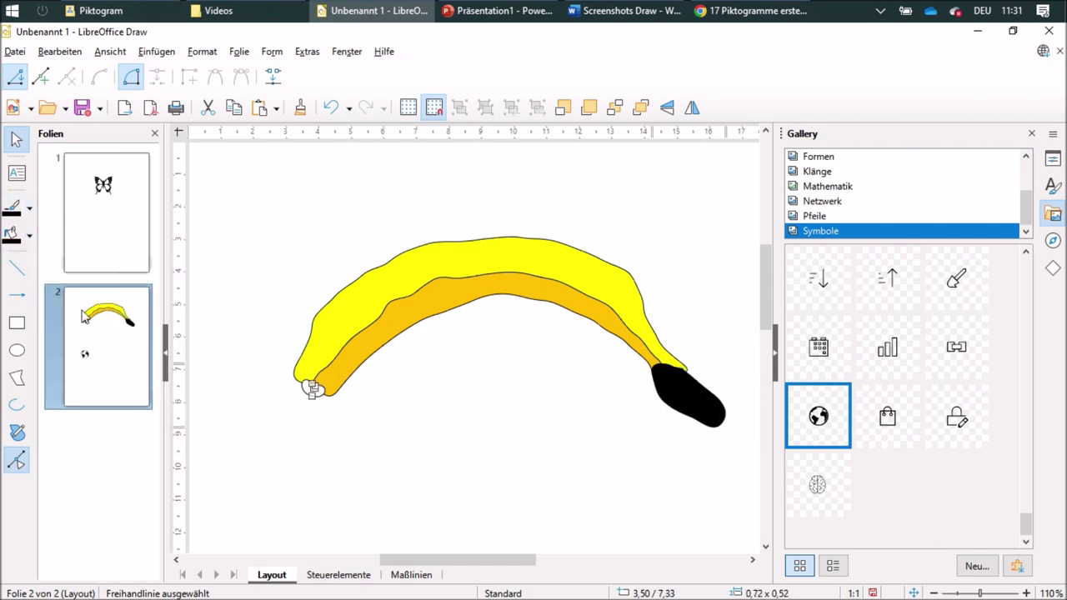
pyautogui.click(29, 236)
pyautogui.click(58, 369)
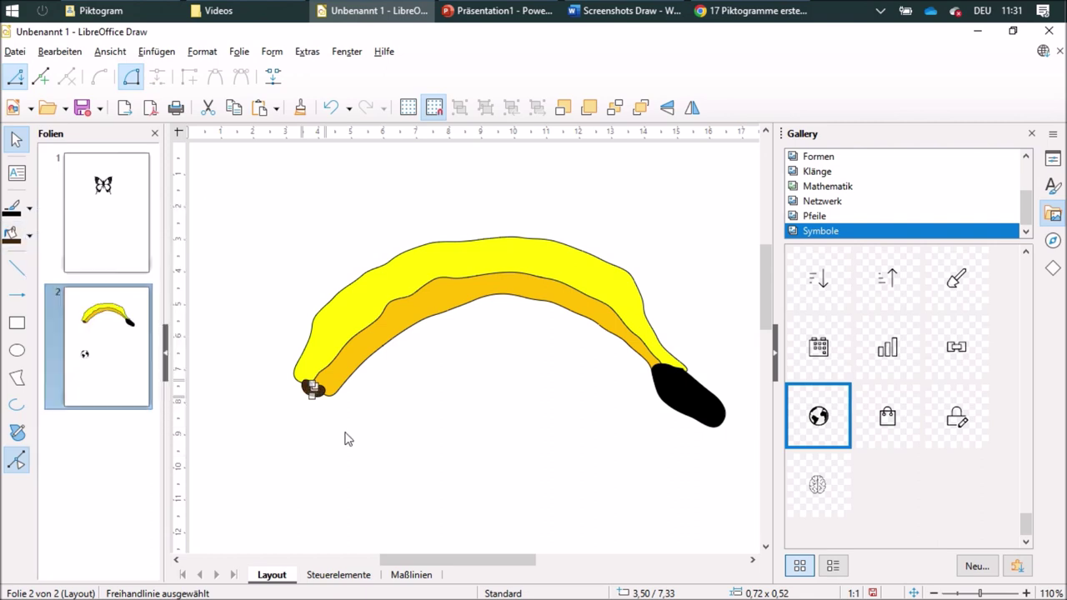
pyautogui.click(345, 436)
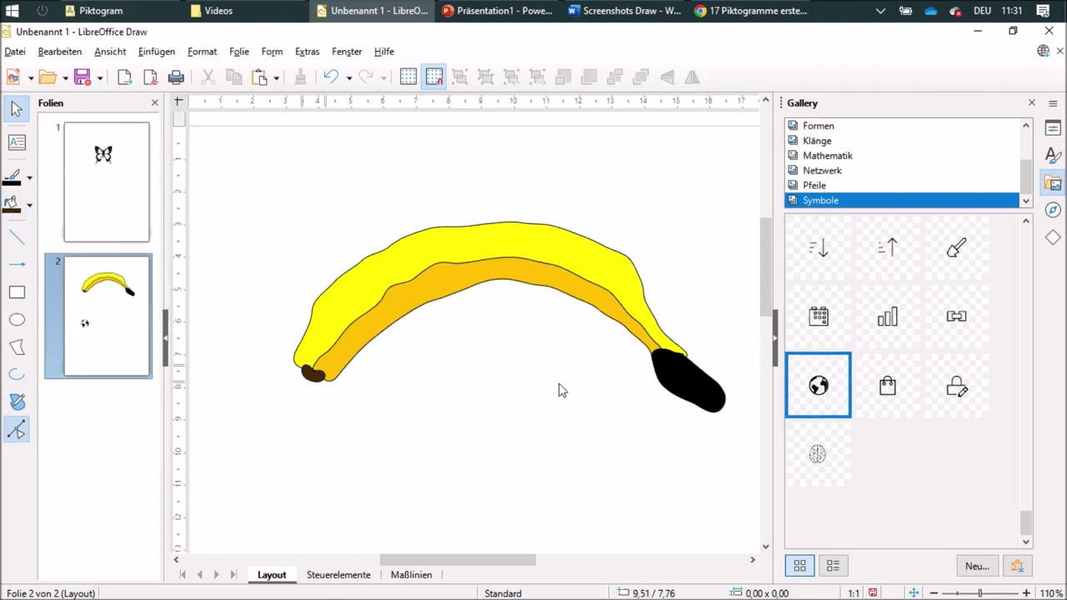
# Select all four freeform shapes of the banana and group them into one object
pyautogui.scroll(-3, 560, 390)
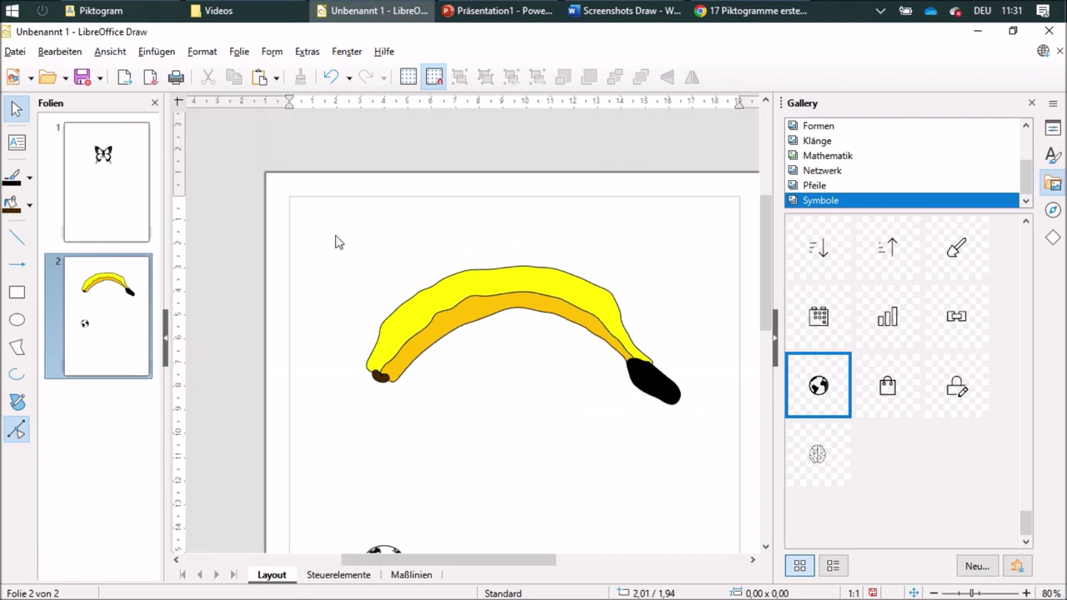
pyautogui.moveTo(332, 230); pyautogui.dragTo(705, 452)
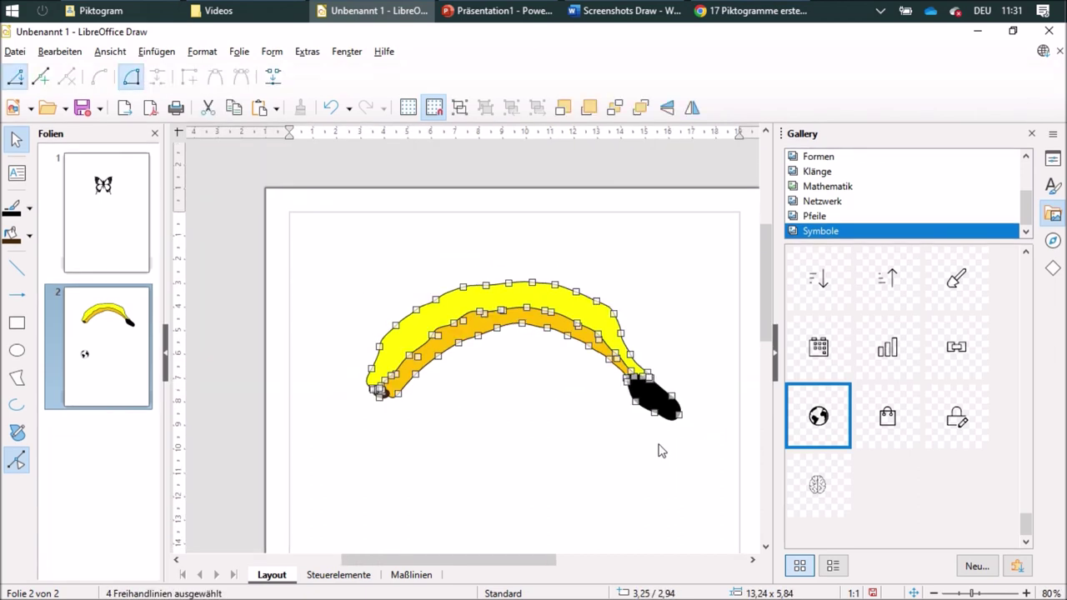
pyautogui.click(459, 107)
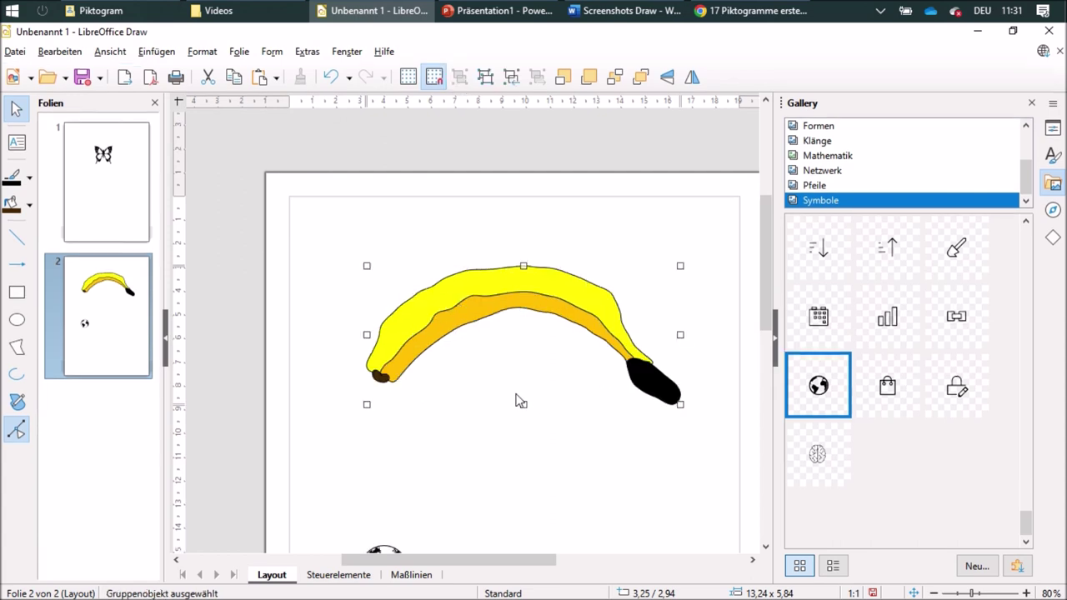
pyautogui.scroll(-3, 517, 400)
pyautogui.scroll(2, 517, 400)
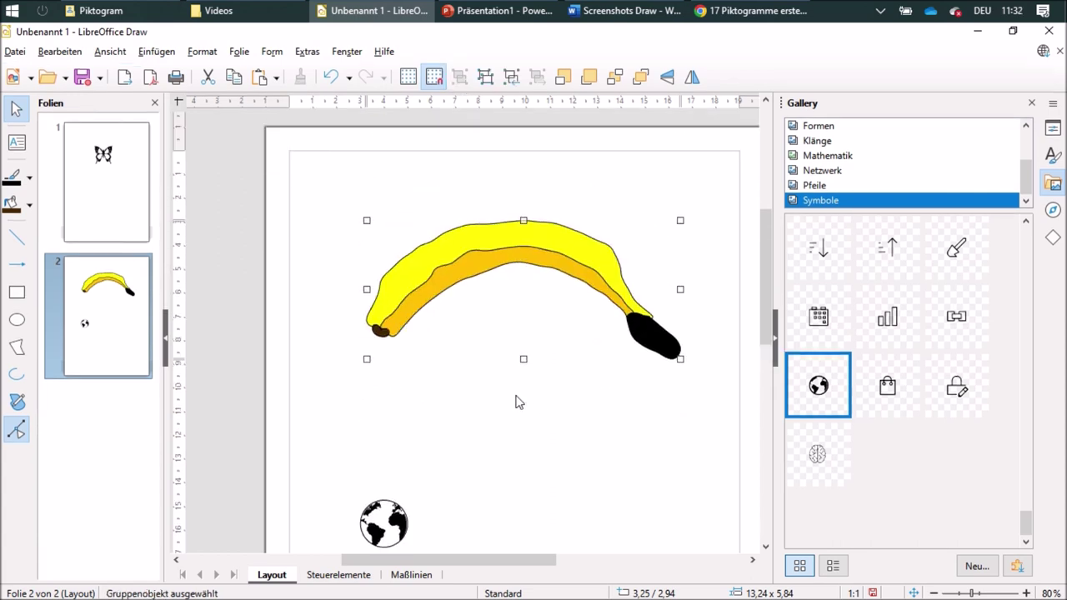